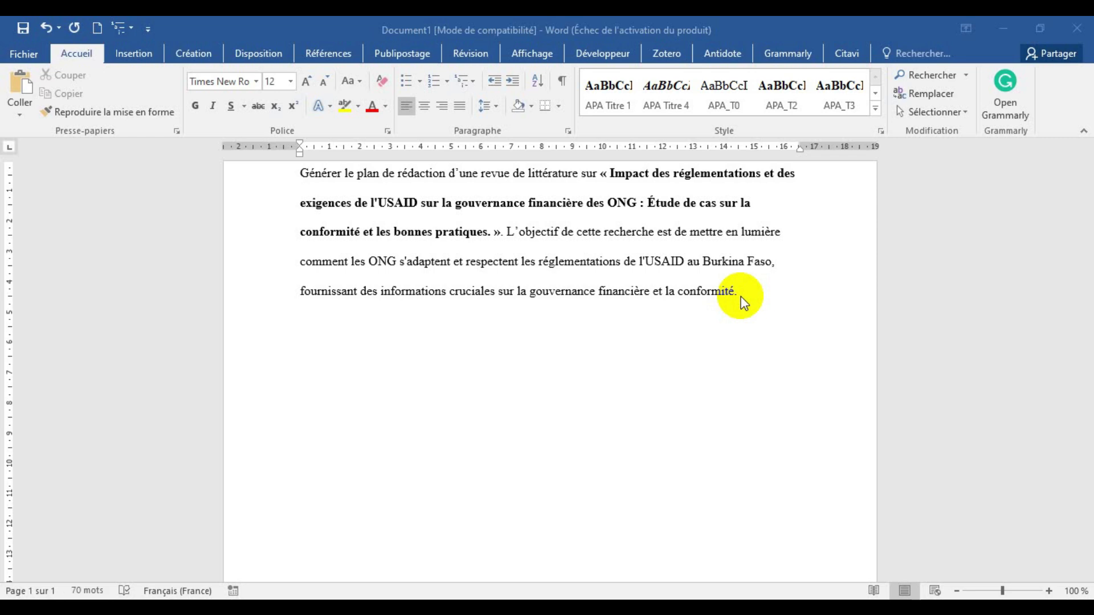
Copy the whole paragraph that asks for the literature review writing plan on USAID regulations and NGO financial governance
left_click(741, 298)
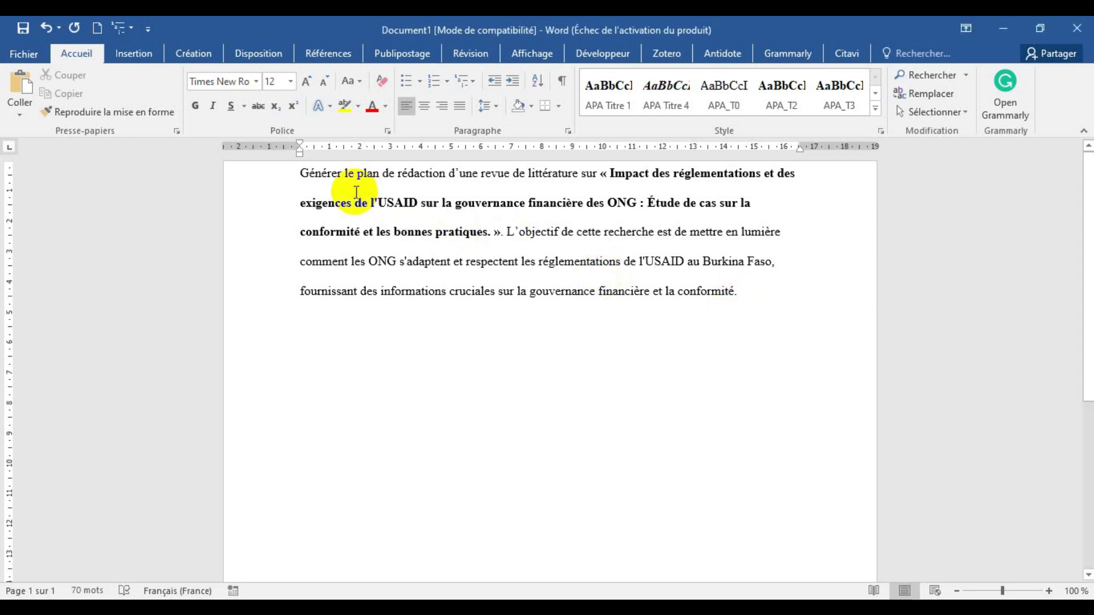
left_click_drag(301, 173, 421, 204)
left_click_drag(500, 228, 757, 289)
key("ctrl+c")
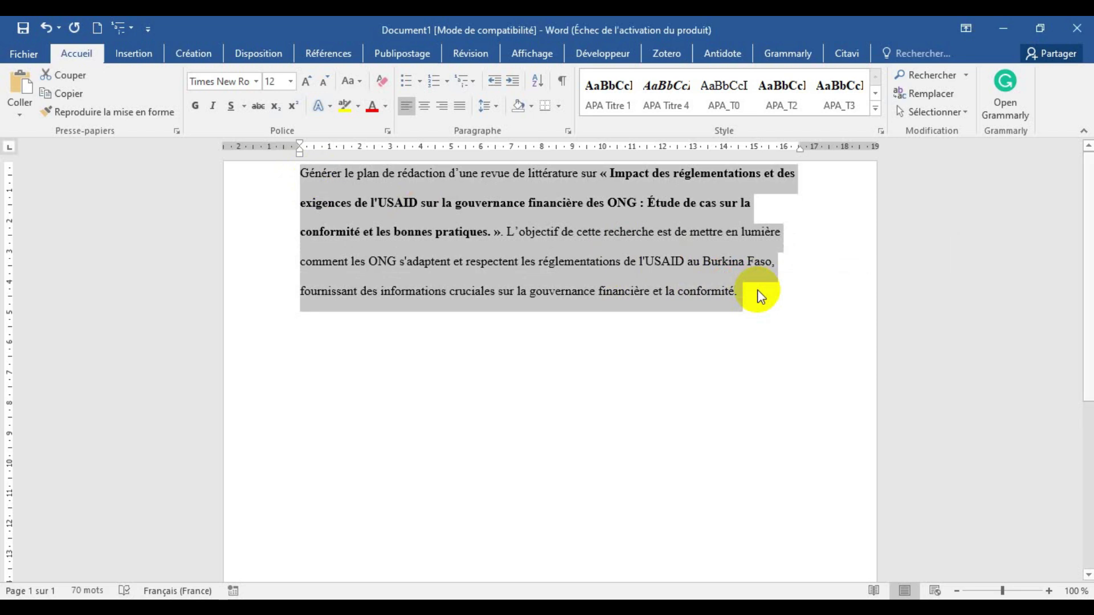
Switch to ChatGPT and submit the copied literature review plan prompt
left_click(1006, 22)
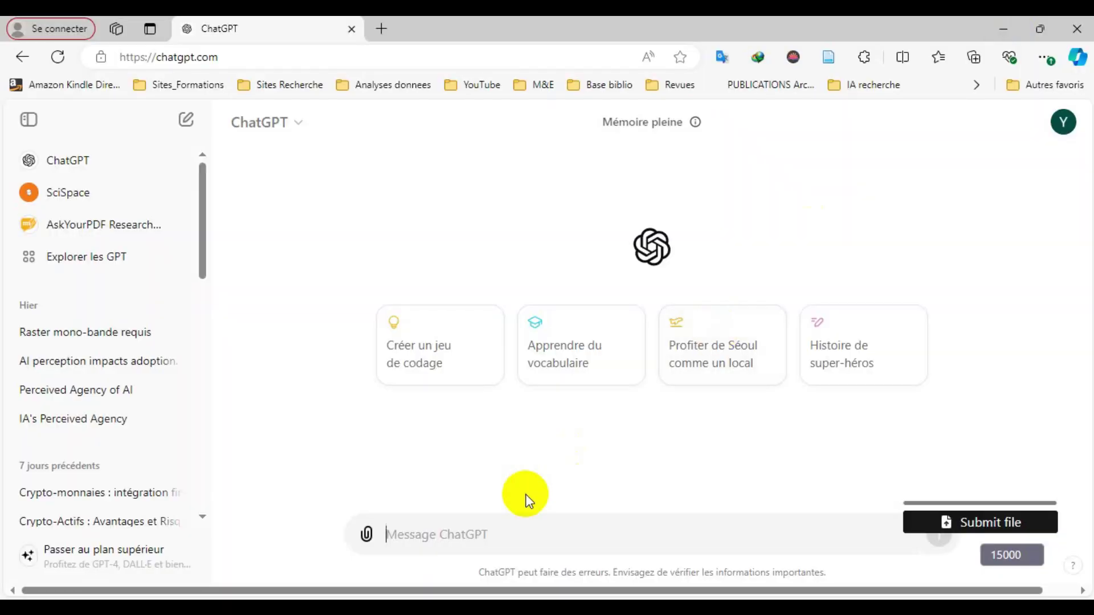
left_click(466, 532)
key("ctrl+v")
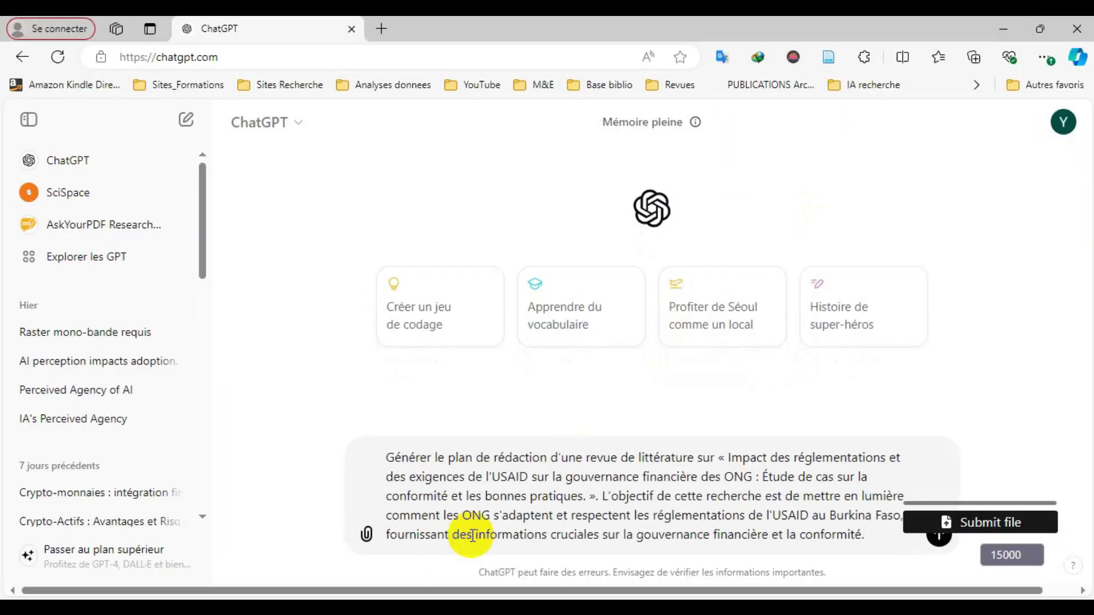
key("Return")
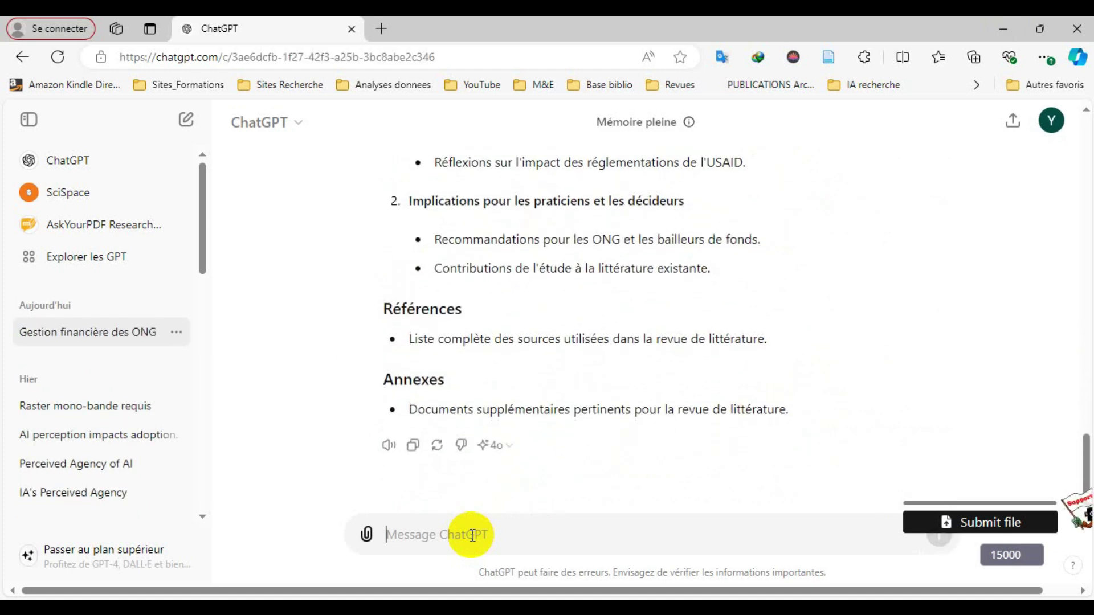
Copy the heading "Chapitre 1 : Cadre Théorique" from the plan and begin a new message with "reformuler sous forme de questions de recherche"
left_click_drag(1084, 447, 1079, 240)
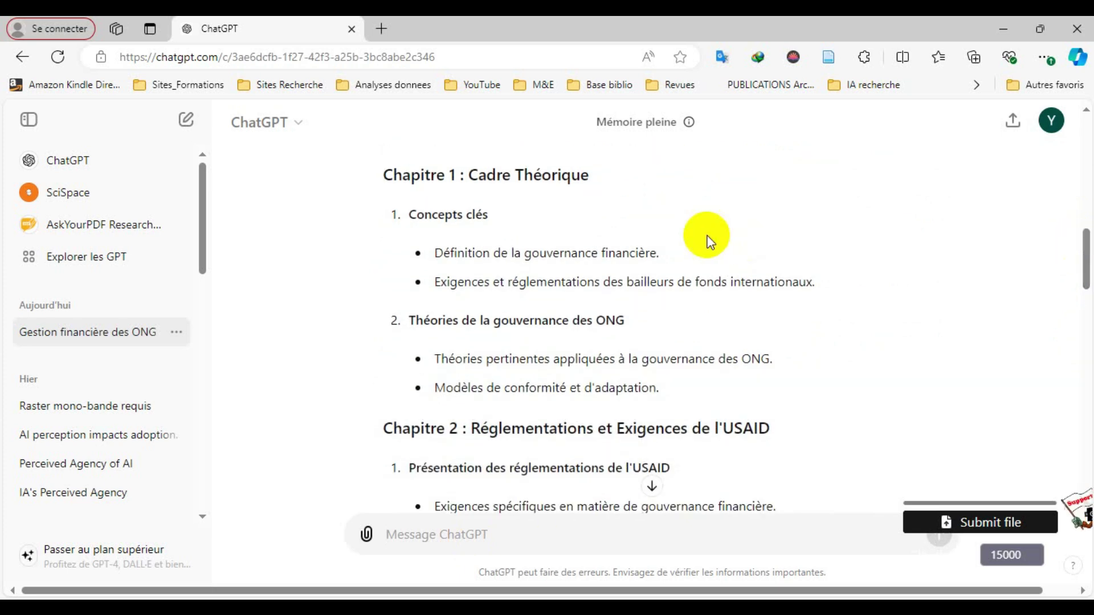
left_click_drag(385, 175, 590, 175)
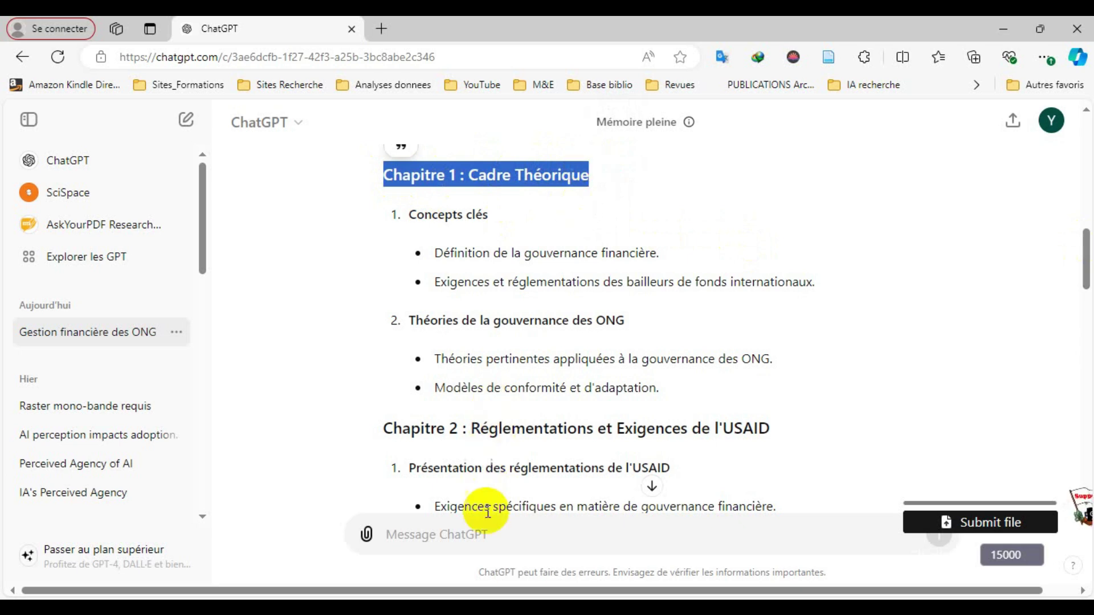
left_click(493, 534)
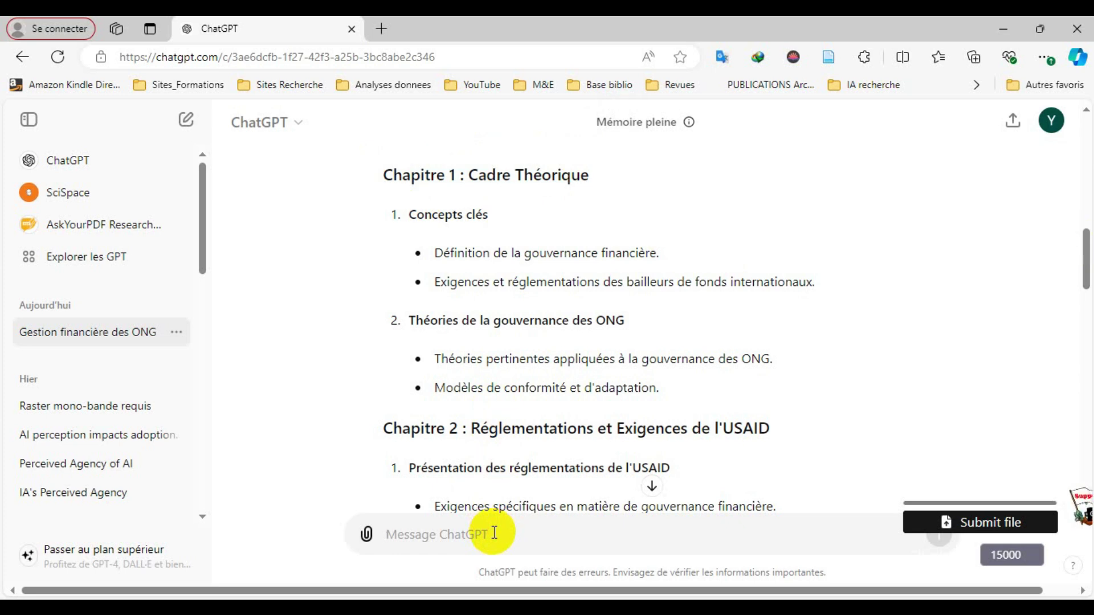
type("refor")
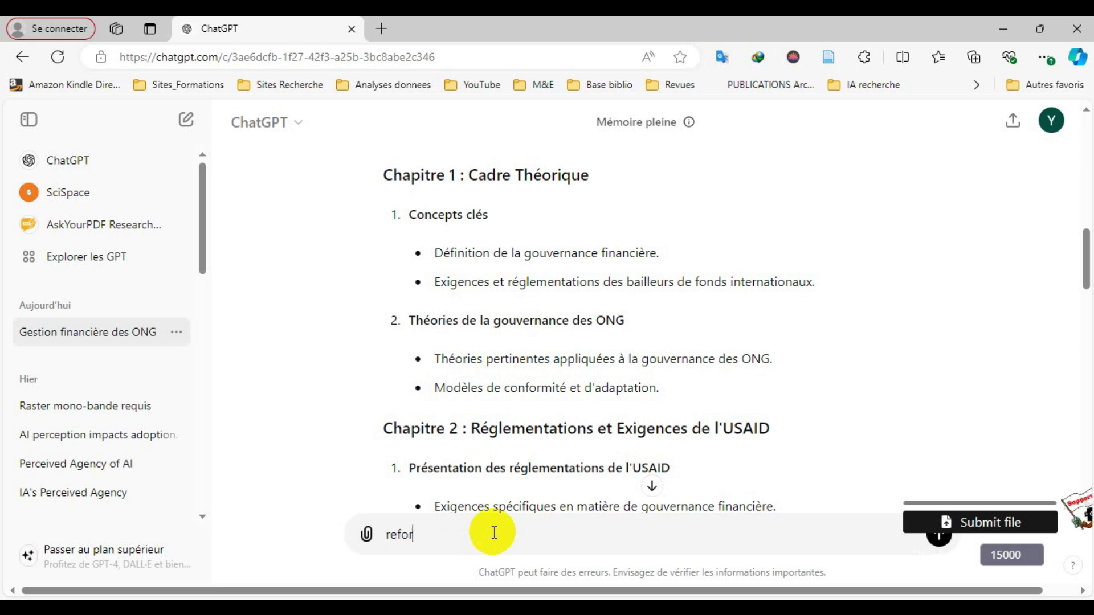
type("mul")
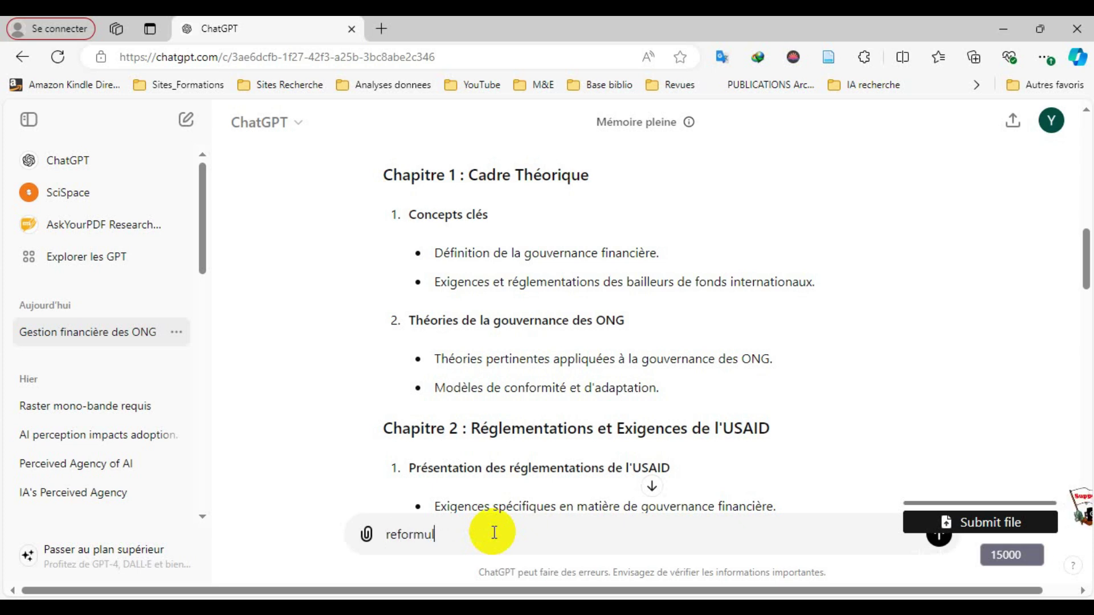
type("er le")
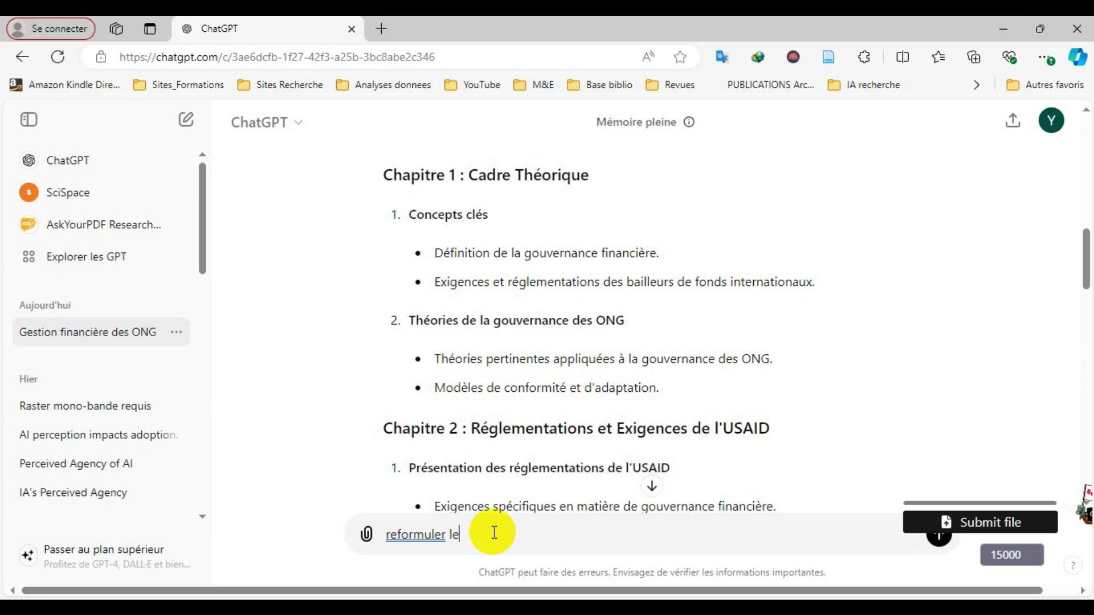
type(" cont")
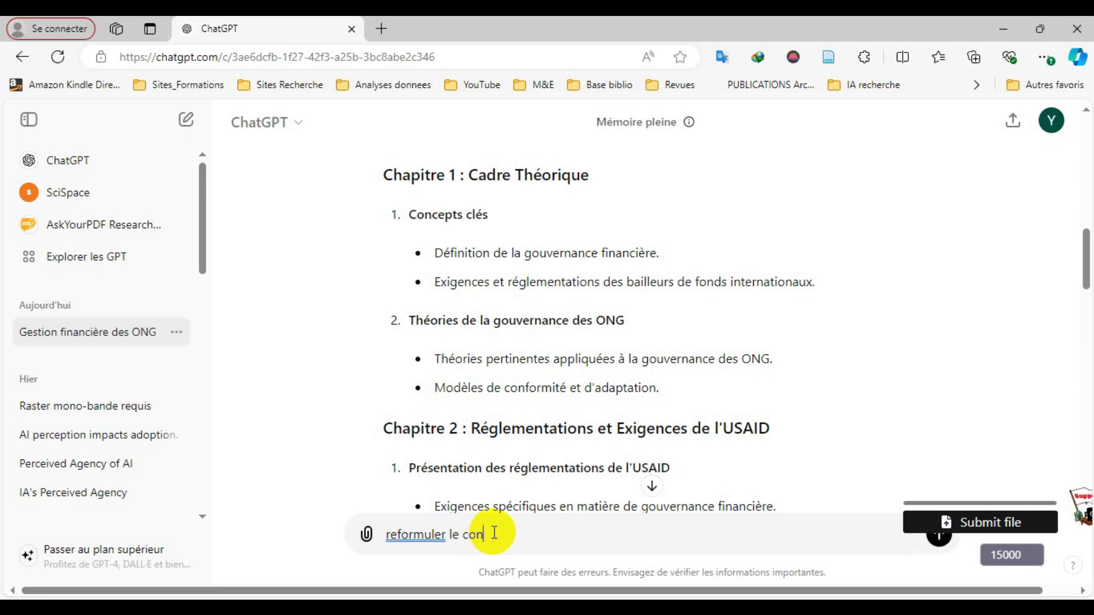
key("BackSpace")
key("BackSpace")
key("BackSpace")
key("BackSpace")
key("BackSpace")
key("BackSpace")
key("BackSpace")
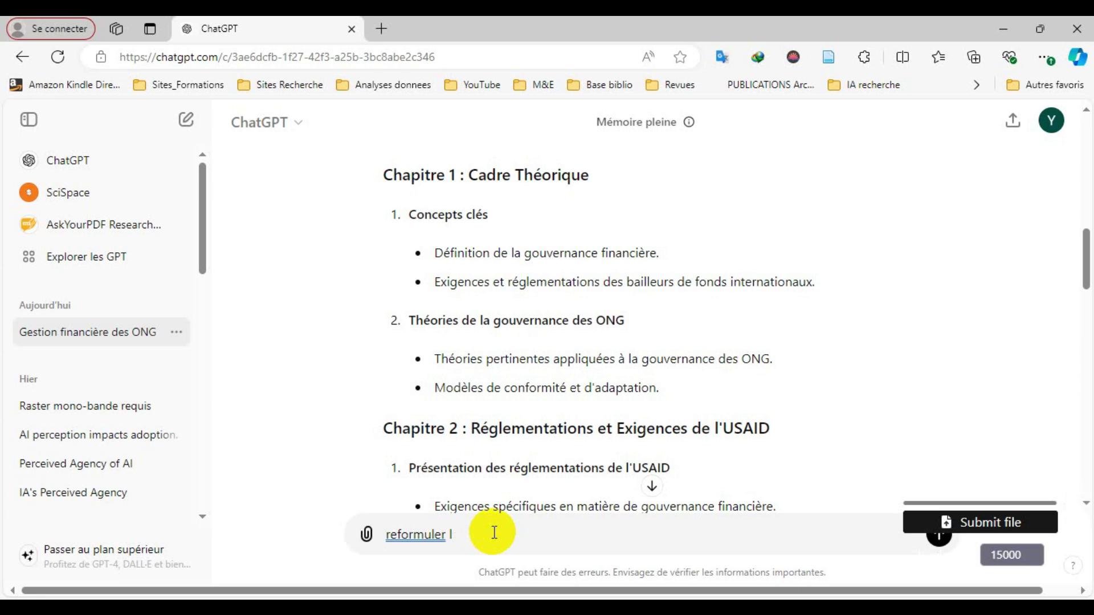
type("sous forme de quest")
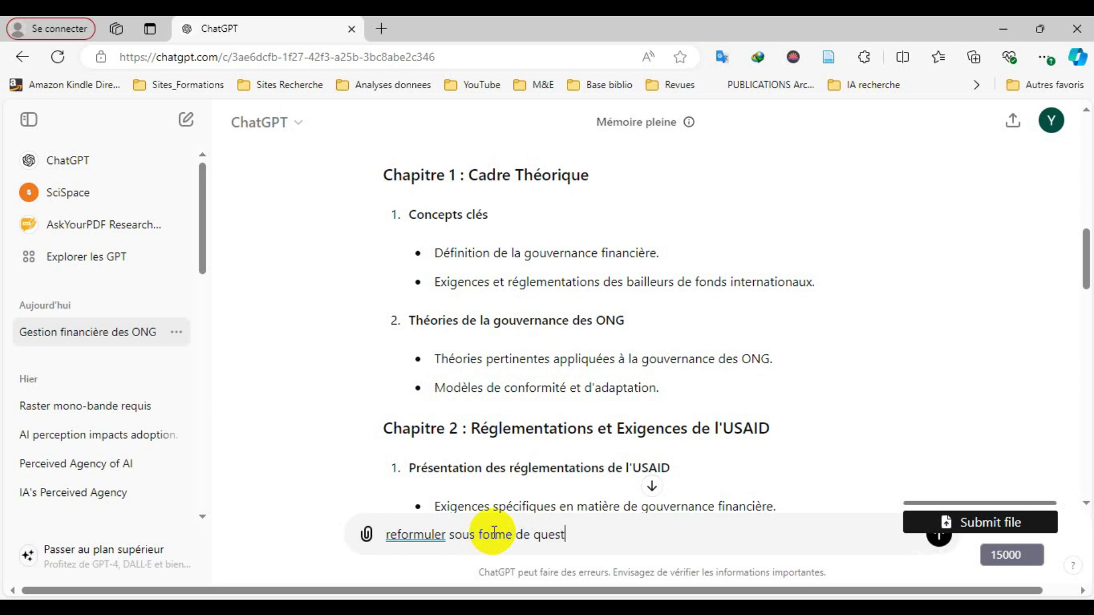
type("ion de")
key("BackSpace")
key("BackSpace")
key("BackSpace")
type("s de recherche")
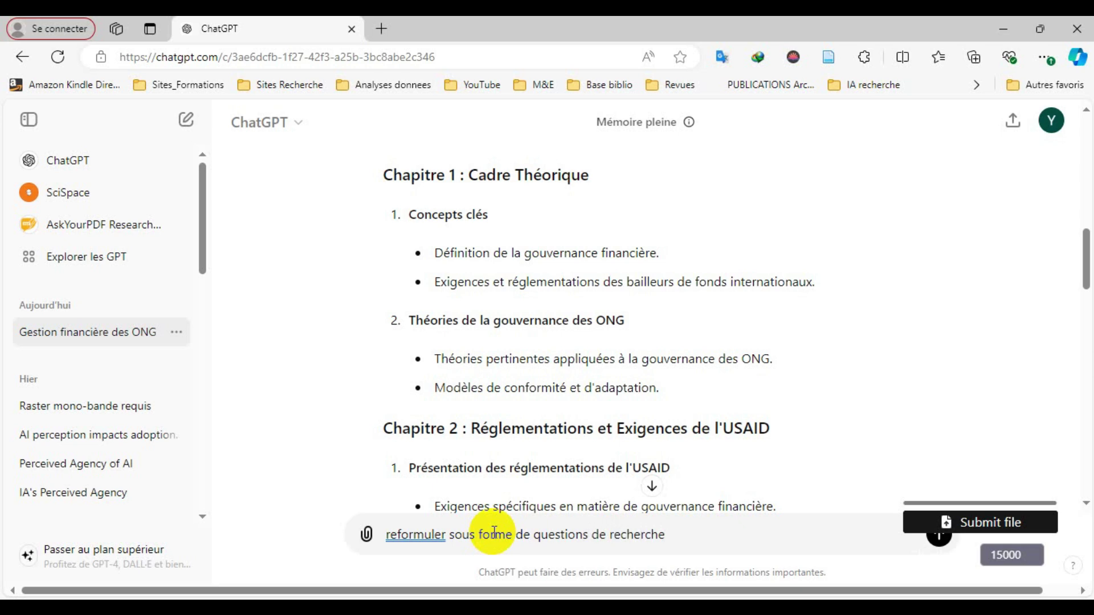
Complete the message with "les contenus de chaque point et sous point du "Chapitre 1 : Cadre Théorique"" and send it
type(" les contenus de chaque point et sp")
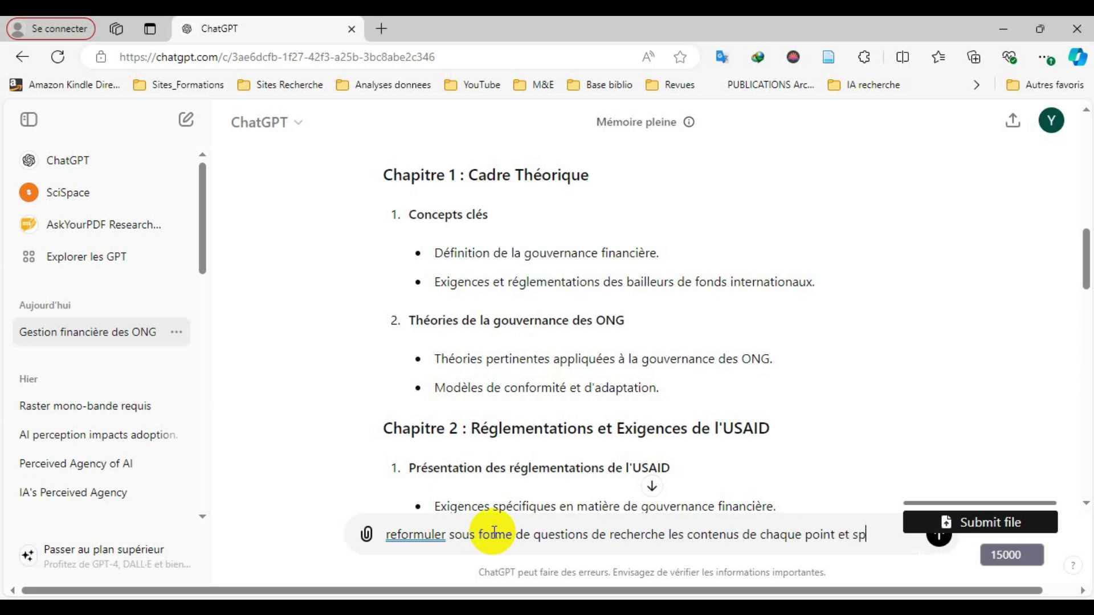
key("BackSpace")
type("ous point deu")
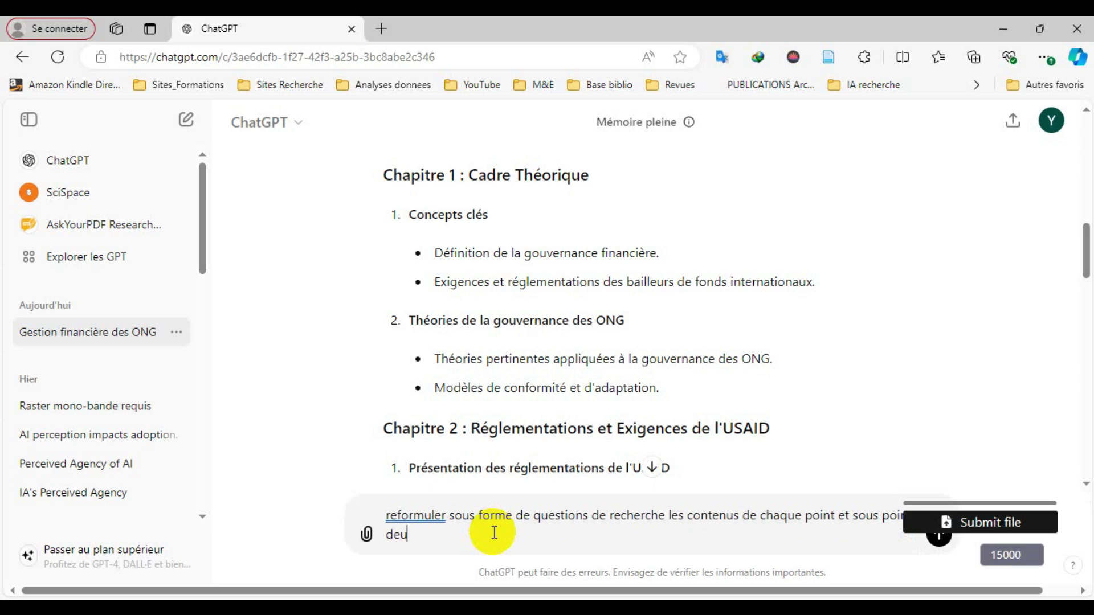
key("BackSpace")
key("BackSpace")
type("u \"")
type("Chapitre 1 : Cadre Théorique")
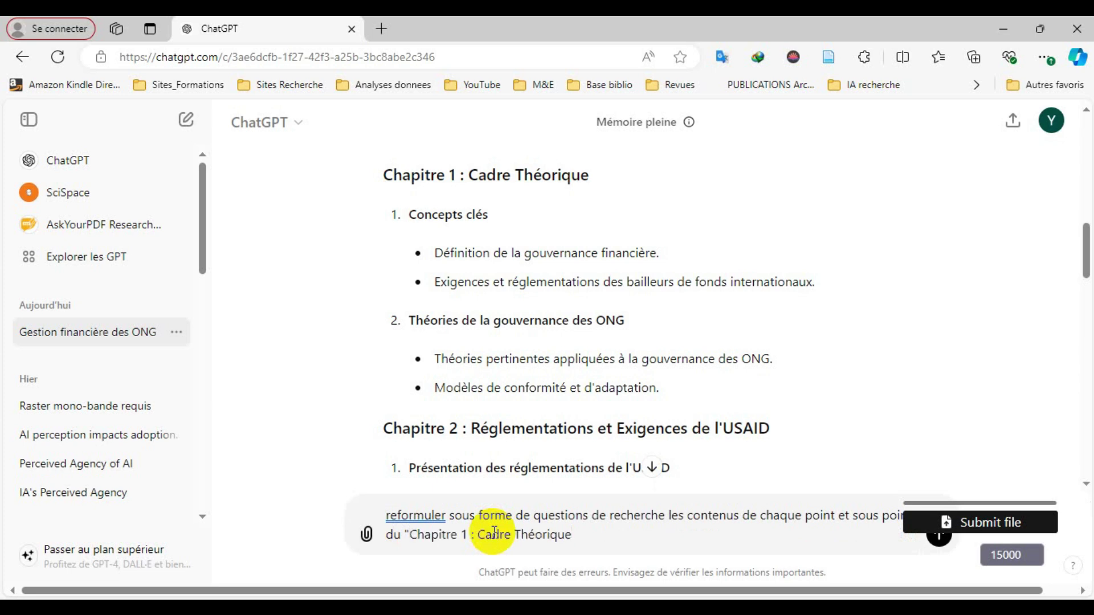
type("\"")
key("Return")
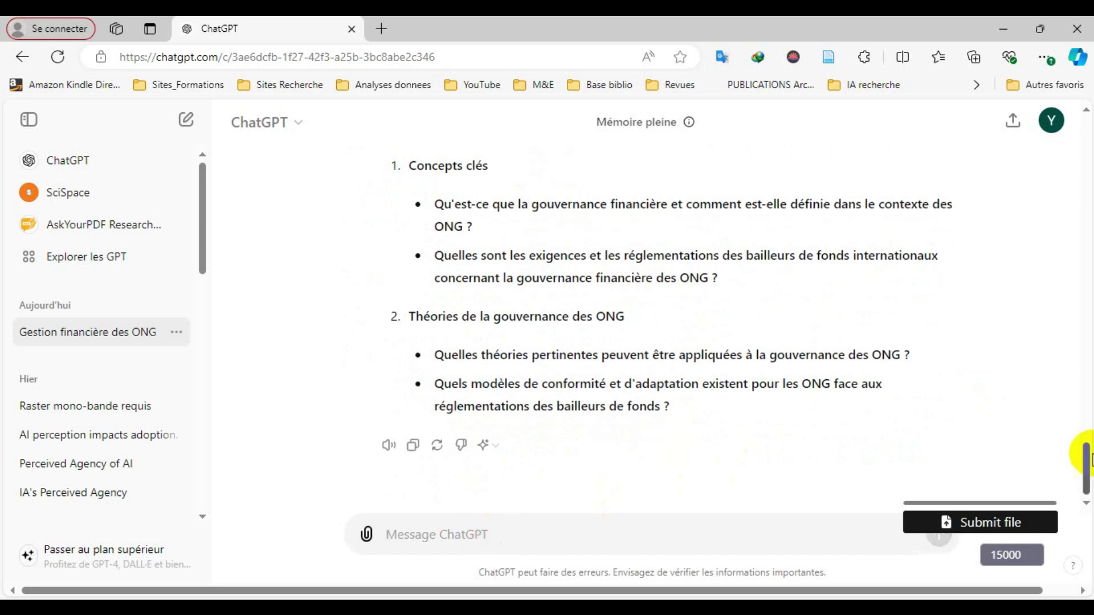
Insert the reformulated Chapitre 1 questions into the Word document below the prompt paragraph, and copy the first question under "Concepts clés"
left_click_drag(1086, 467, 1074, 248)
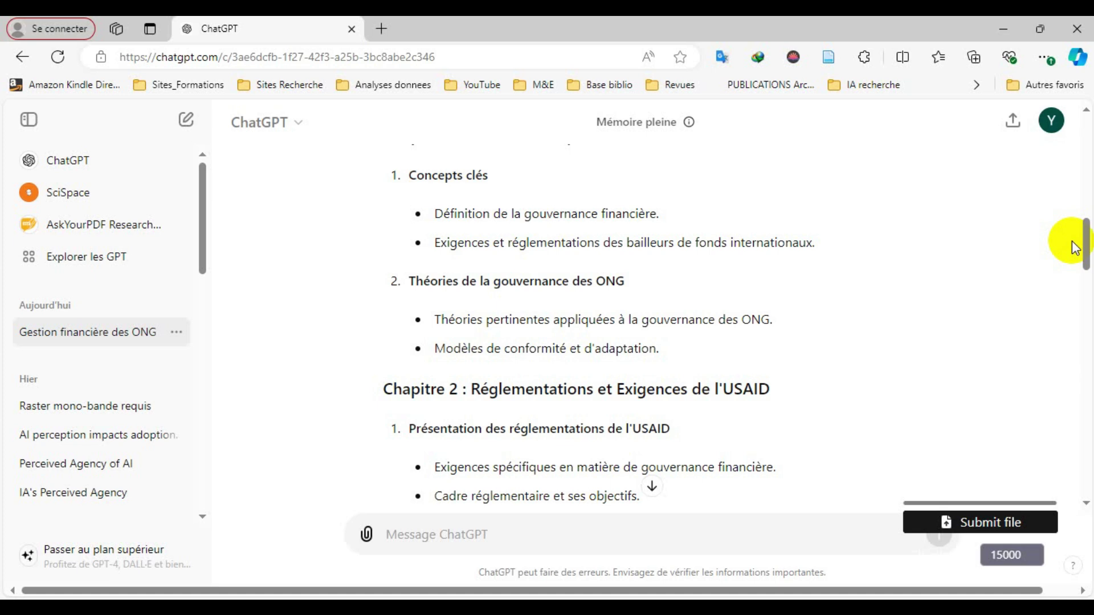
left_click_drag(1084, 237, 1086, 462)
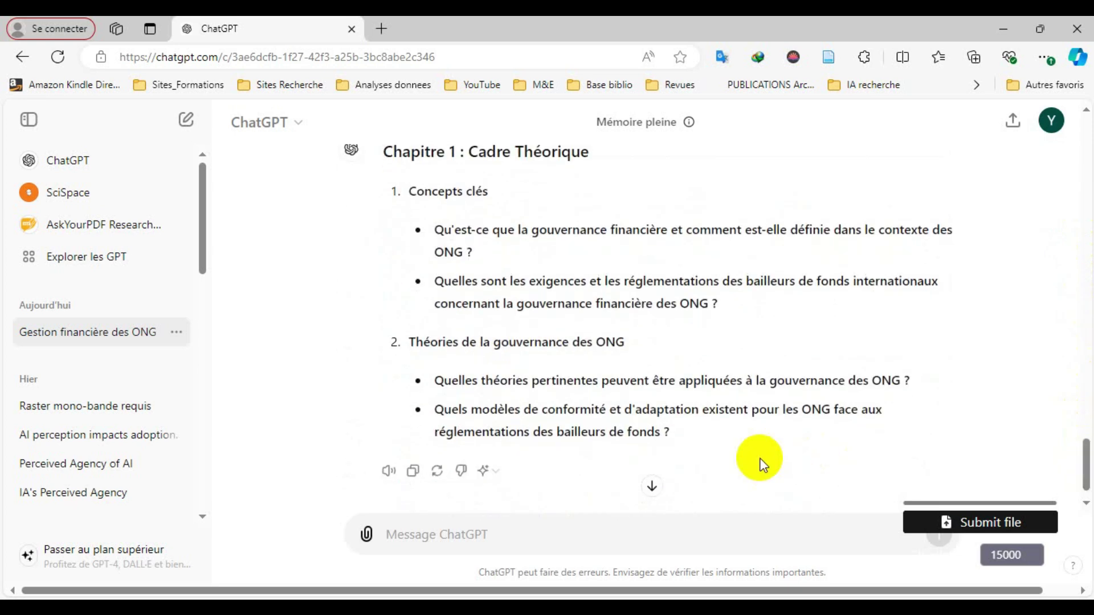
left_click_drag(671, 433, 382, 151)
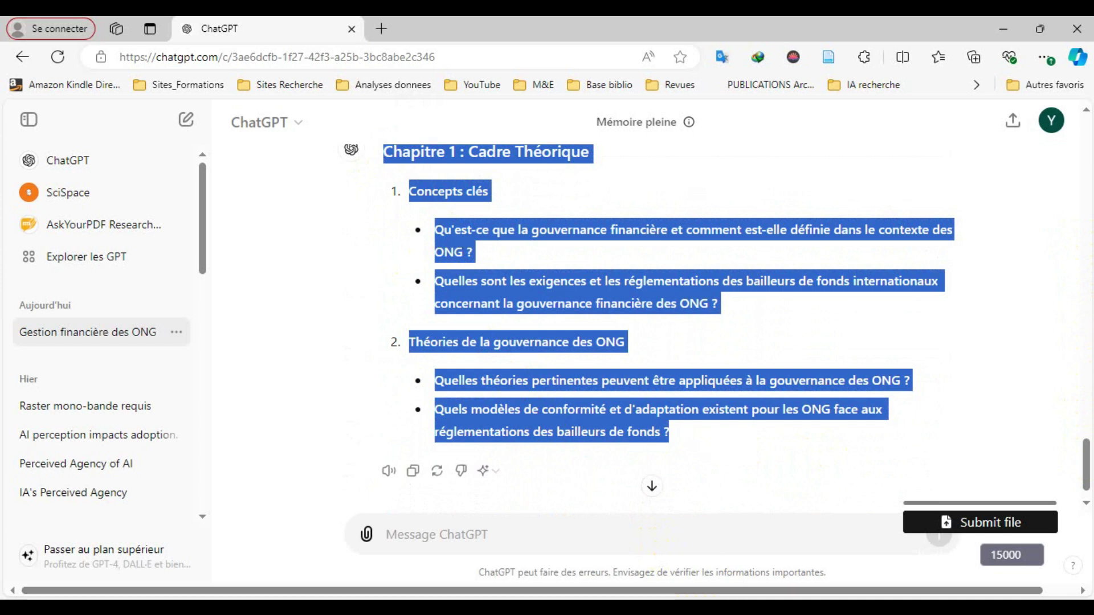
left_click(719, 606)
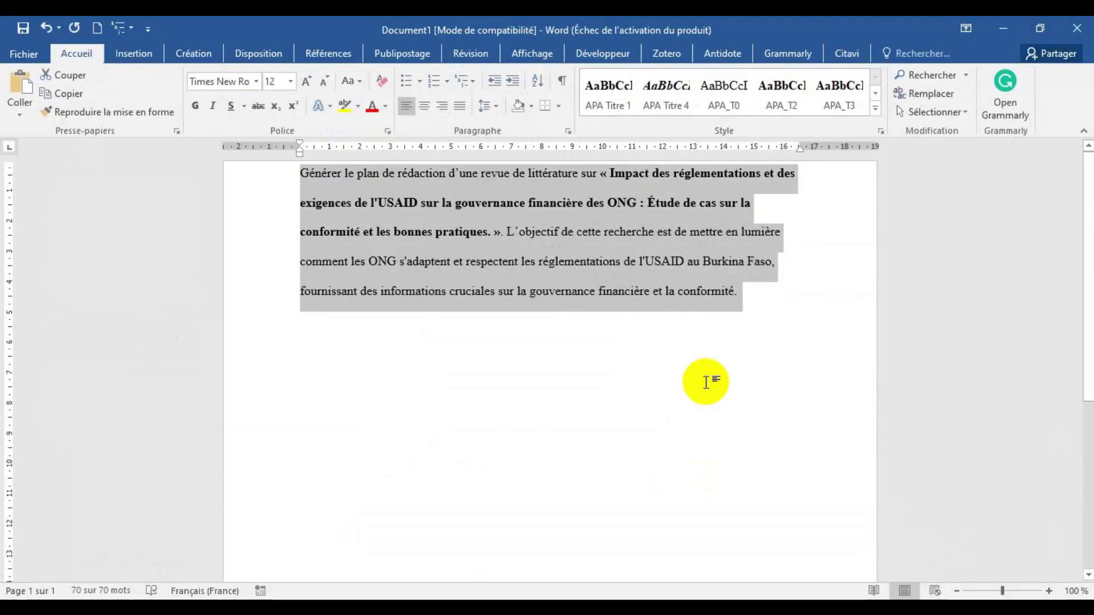
left_click(765, 329)
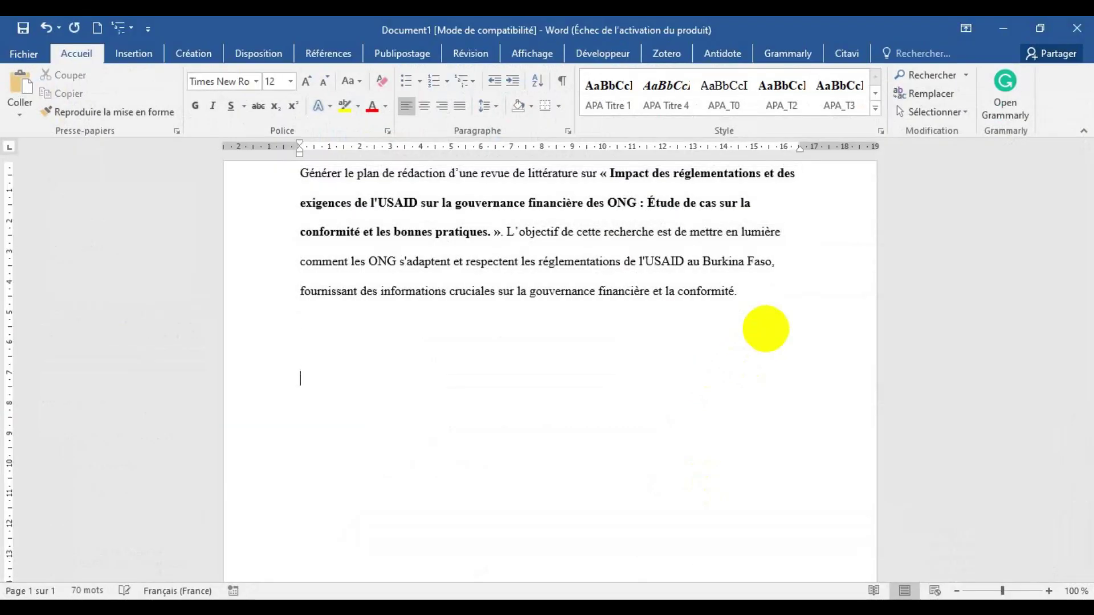
type("Chapitre 1 : Cadre Théorique Concepts clés Qu'est-ce que la gouvernance financière et comment est-elle définie dans le contexte des ONG ? Quelles sont les exigences et les réglementations des bailleurs de fonds internationaux concernant la gouvernance financière des ONG ? Théories de la gouvernance des ONG Quelles théories pertinentes peuvent être appliquées à la gouvernance des ONG ? Quels modèles de conformité et d'adaptation existent pour les ONG face aux réglementations des bailleurs de fonds ?")
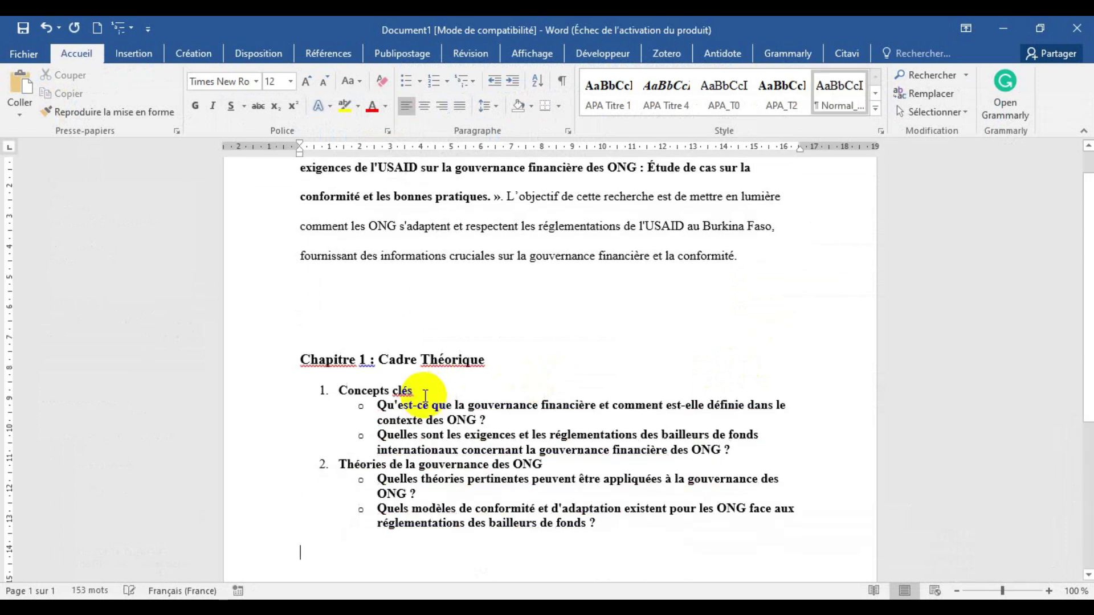
left_click_drag(488, 420, 377, 406)
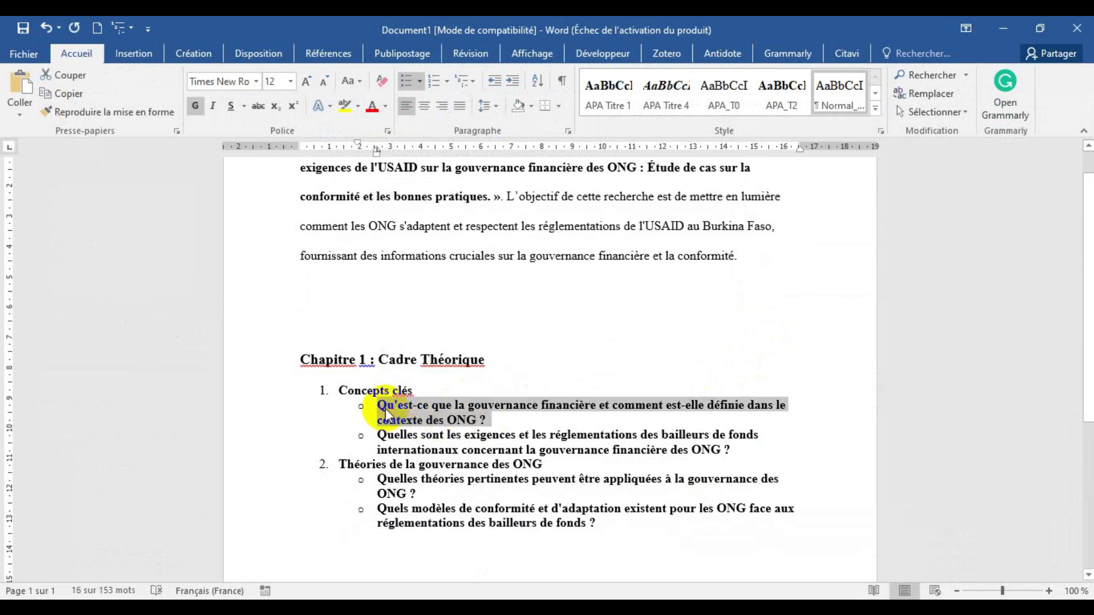
Return to ChatGPT, browse the Rédaction and Recherche et analyses GPT categories, and open the SciSpace GPT
left_click(1005, 21)
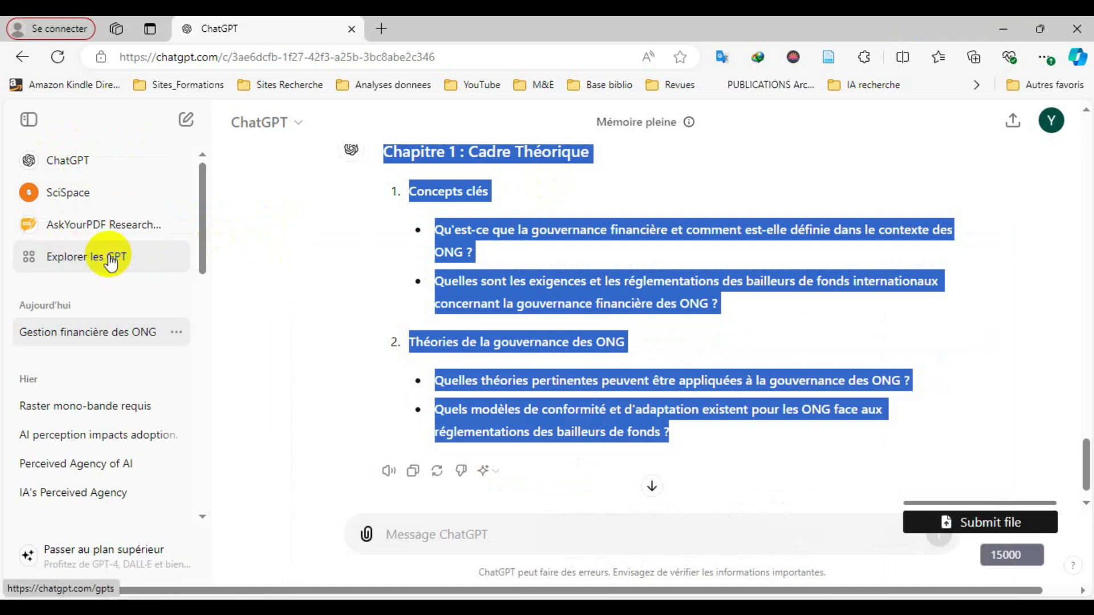
left_click(110, 260)
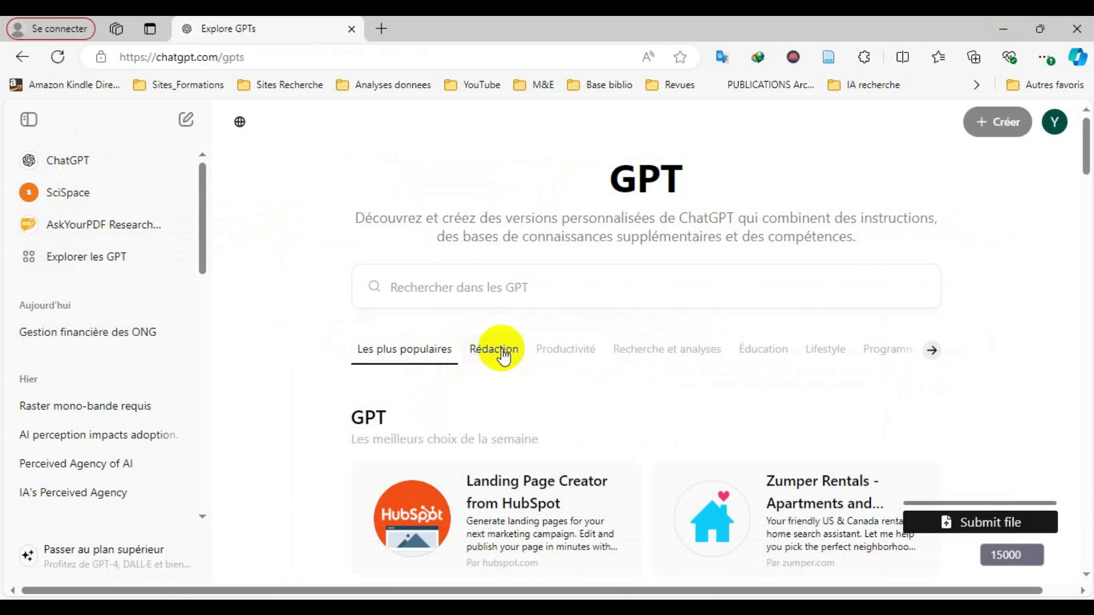
left_click(496, 352)
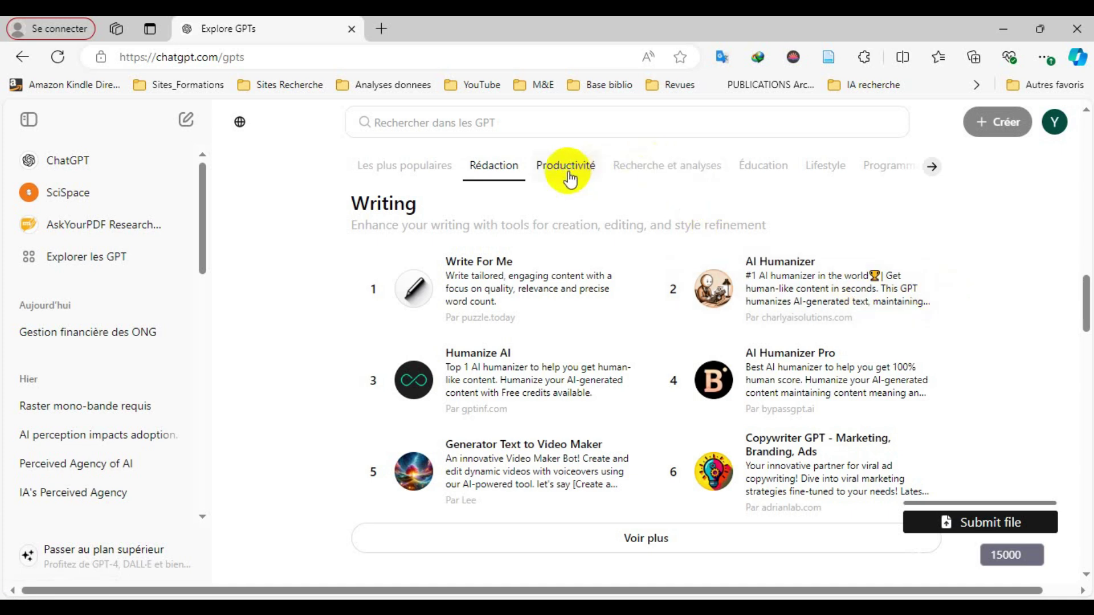
left_click(655, 169)
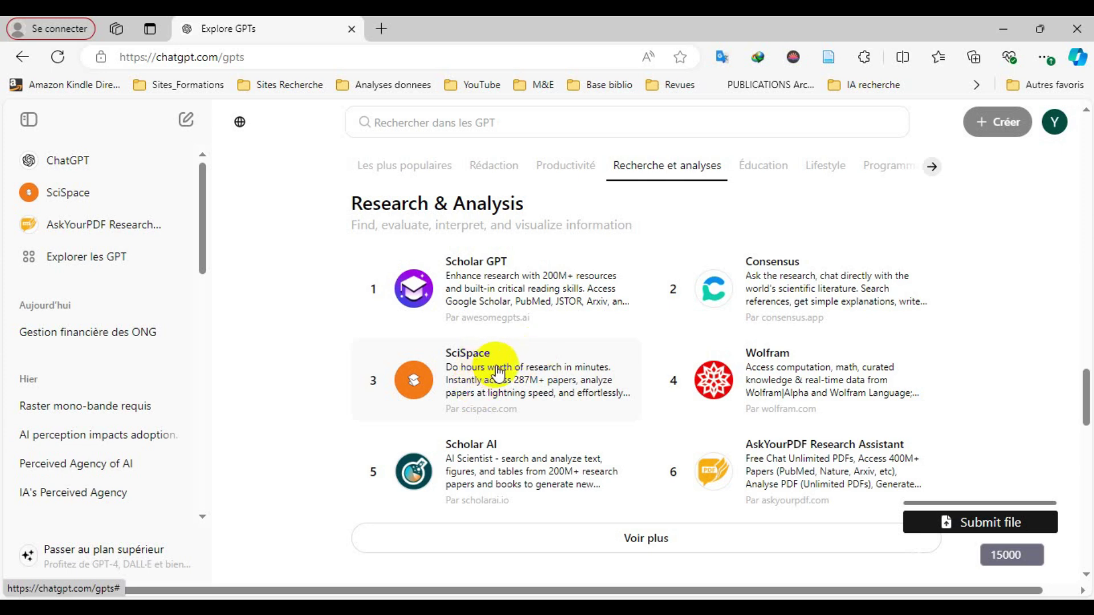
left_click(55, 192)
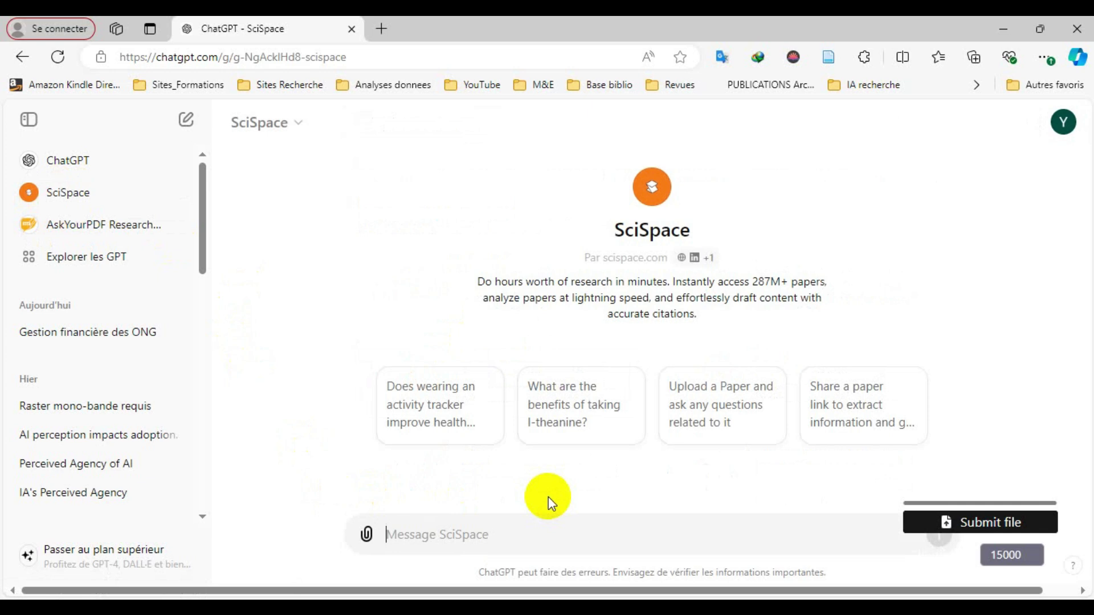
Ask SciSpace "Qu'est-ce que la gouvernance financière et comment est-elle définie dans le contexte des ONG ?" and allow its connection to typeset.io
type("o Qu'est-ce que la gouvernance financière et comment est-elle définie dans le contexte des ONG ?")
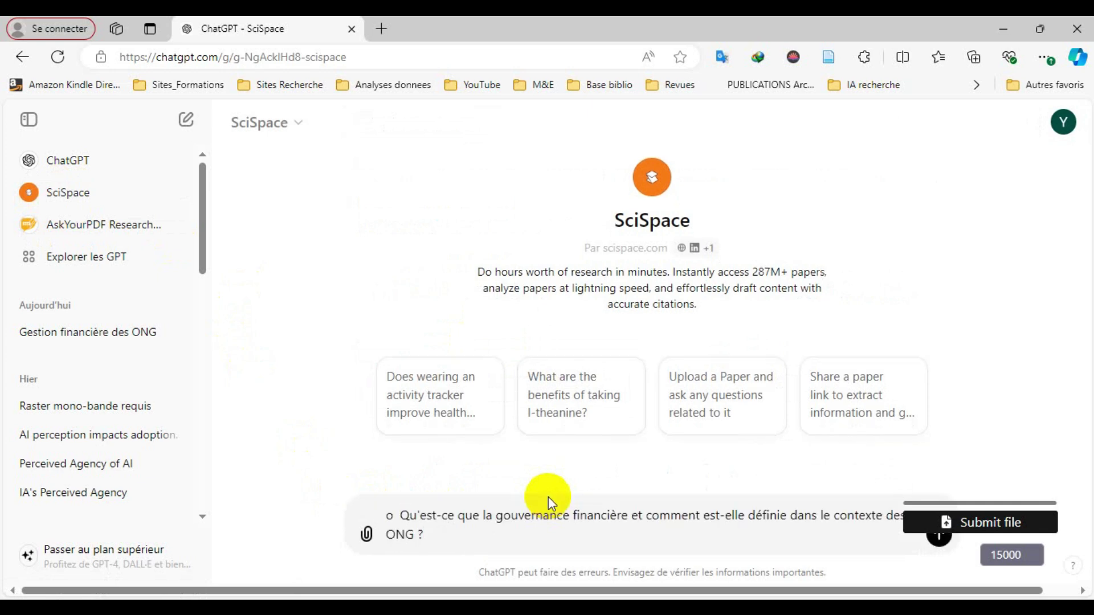
left_click(402, 519)
key("BackSpace")
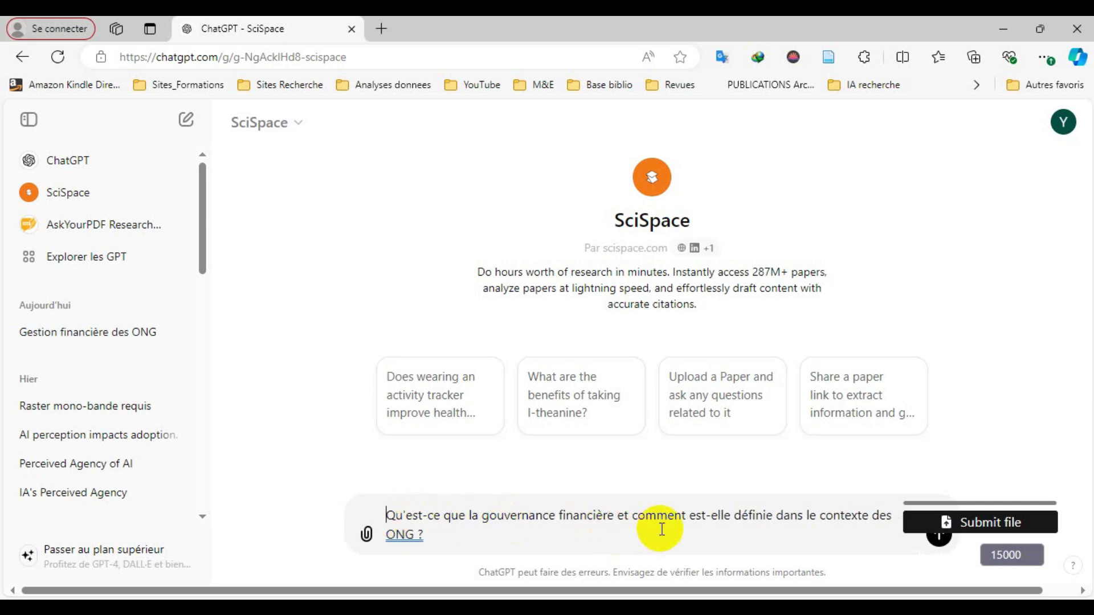
left_click(509, 542)
key("Return")
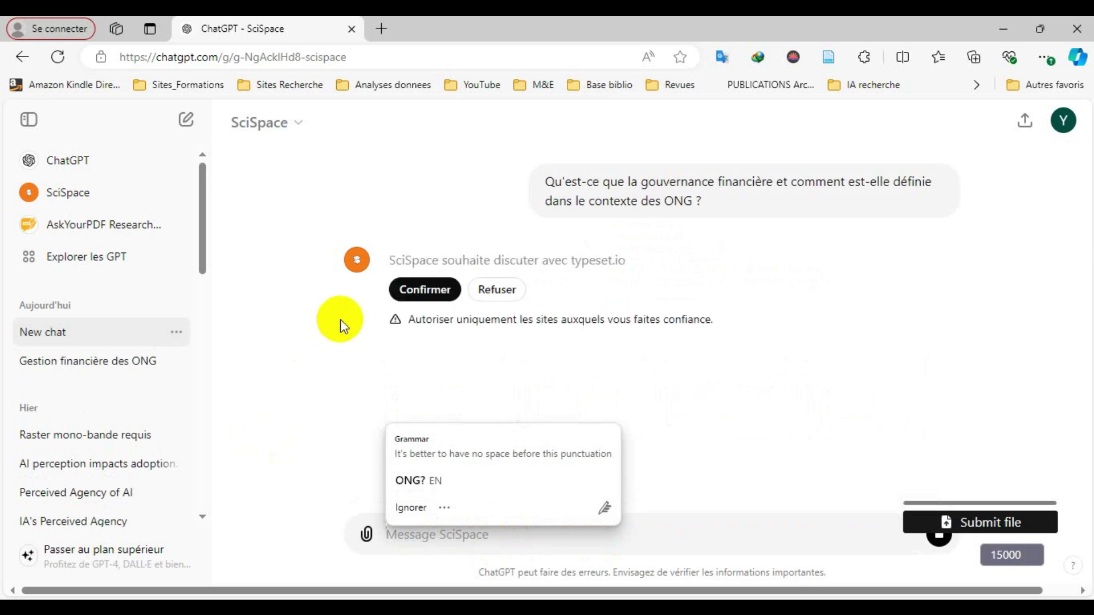
left_click(421, 289)
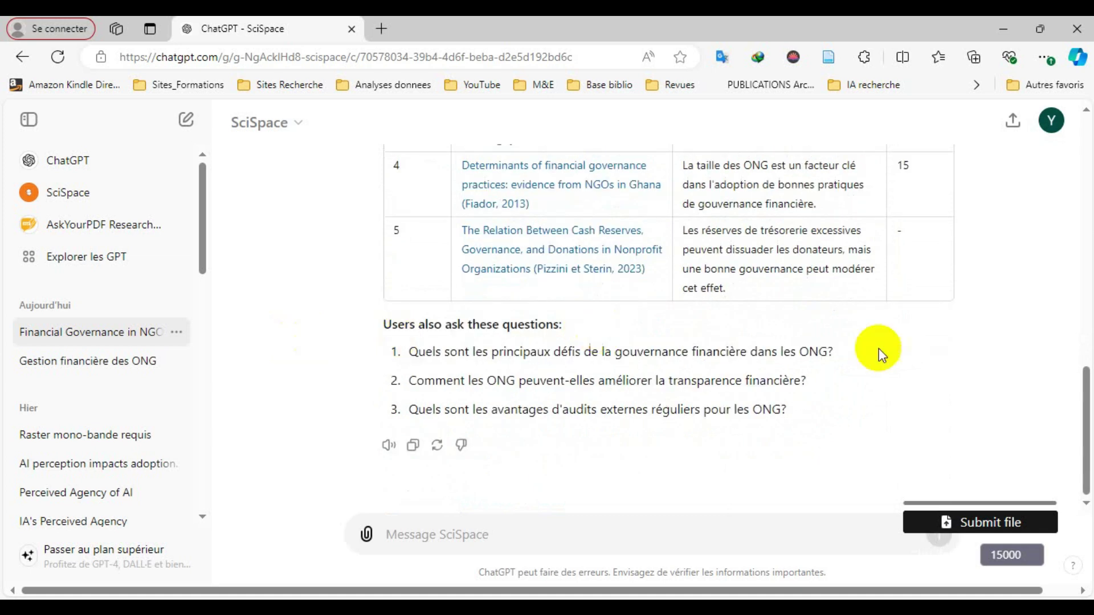
Review SciSpace's answer on NGO financial governance, including its in-text citations and the table of source papers
left_click_drag(1085, 393, 1083, 178)
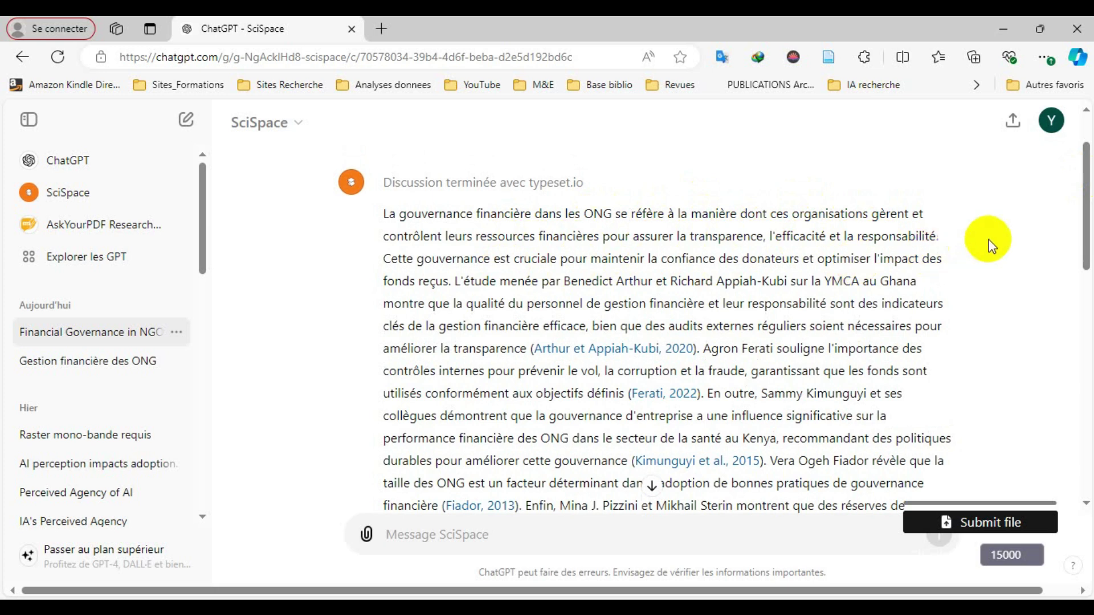
left_click_drag(1087, 213, 1086, 265)
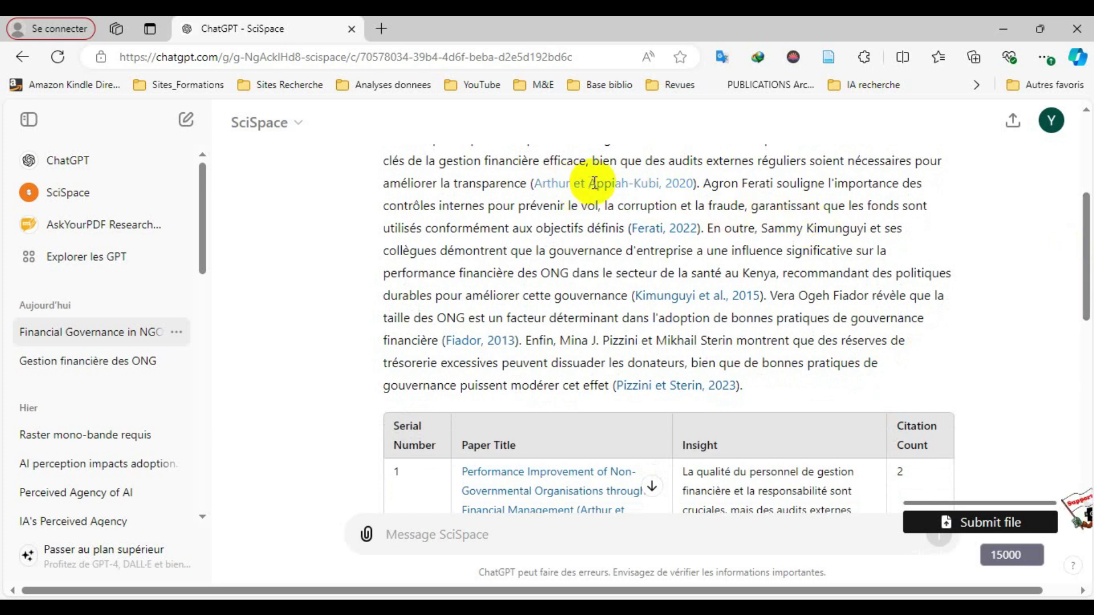
left_click_drag(1086, 222, 1088, 303)
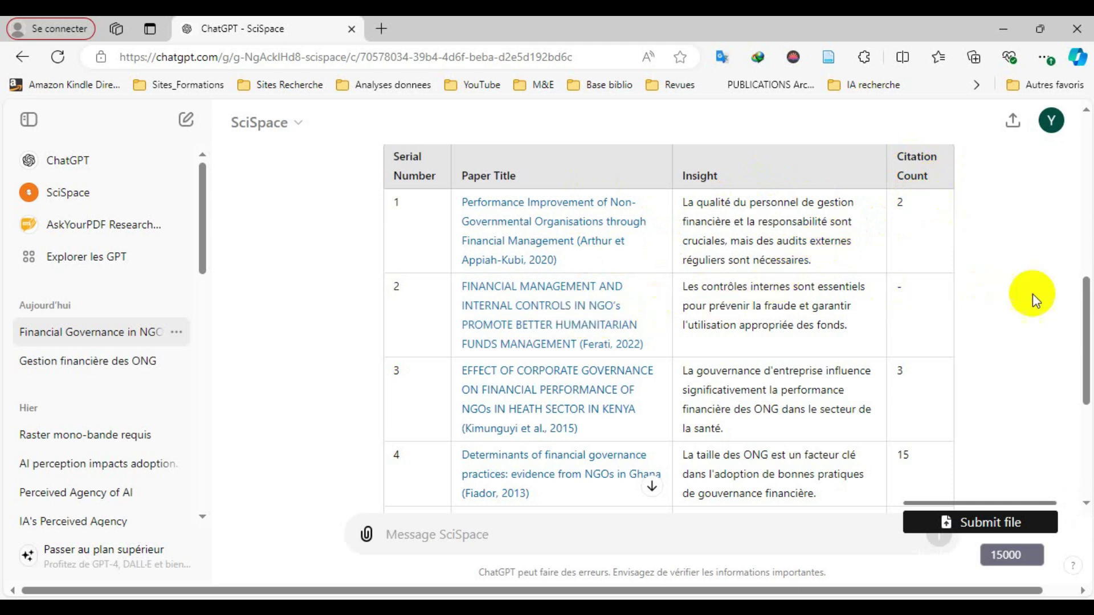
left_click_drag(1084, 295, 1085, 237)
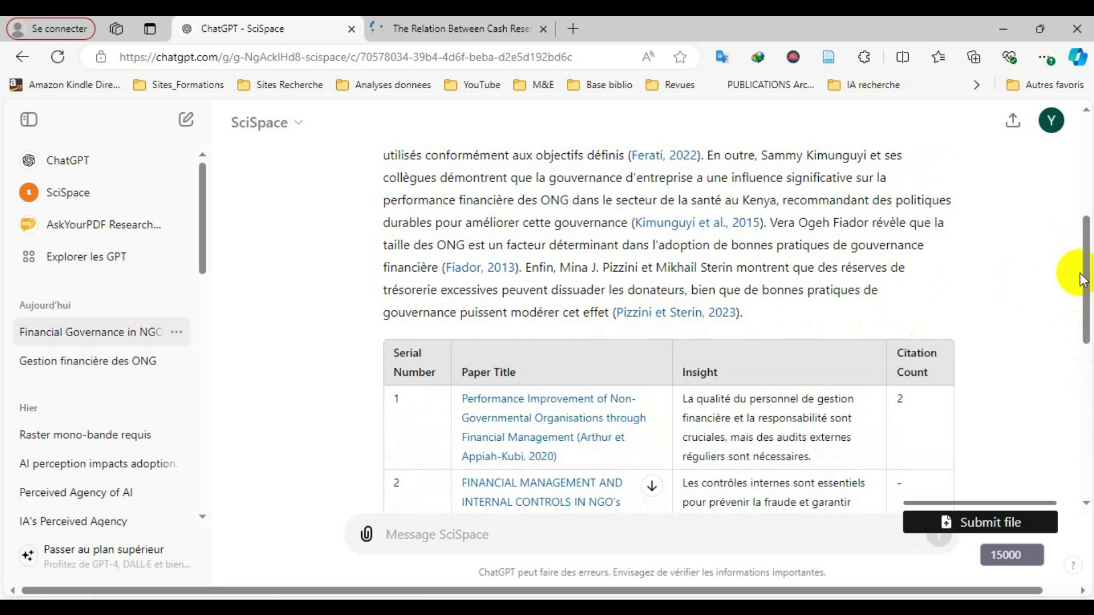
left_click_drag(1082, 276, 1080, 380)
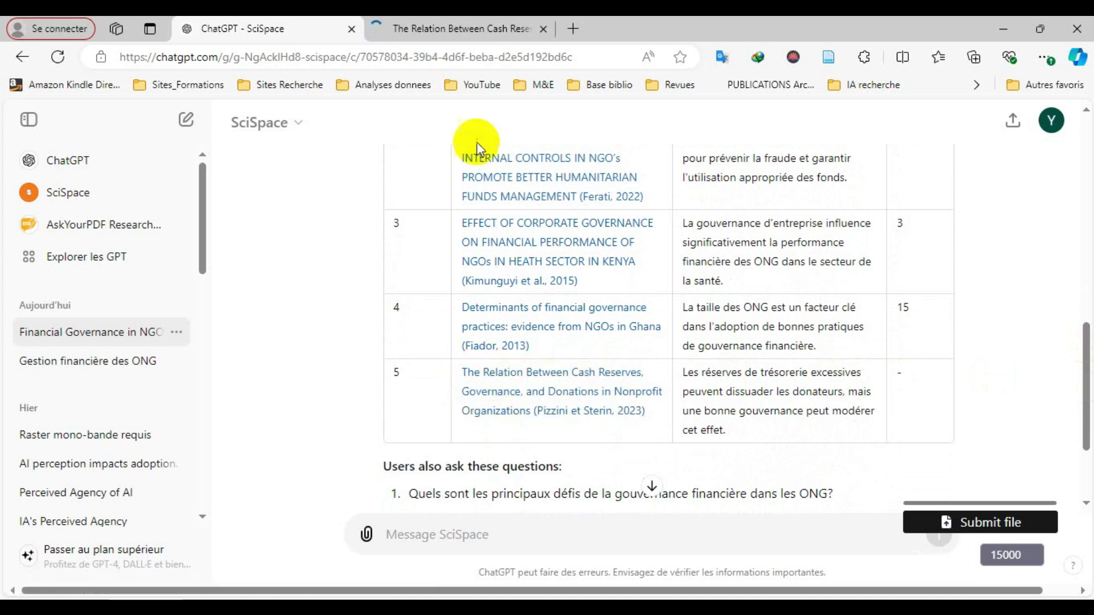
View the SciSpace page for "The Relation Between Cash Reserves, Governance, and Donations in Nonprofit Organizations", dismissing the Google sign-in, and return to the suggested follow-up questions
left_click(447, 34)
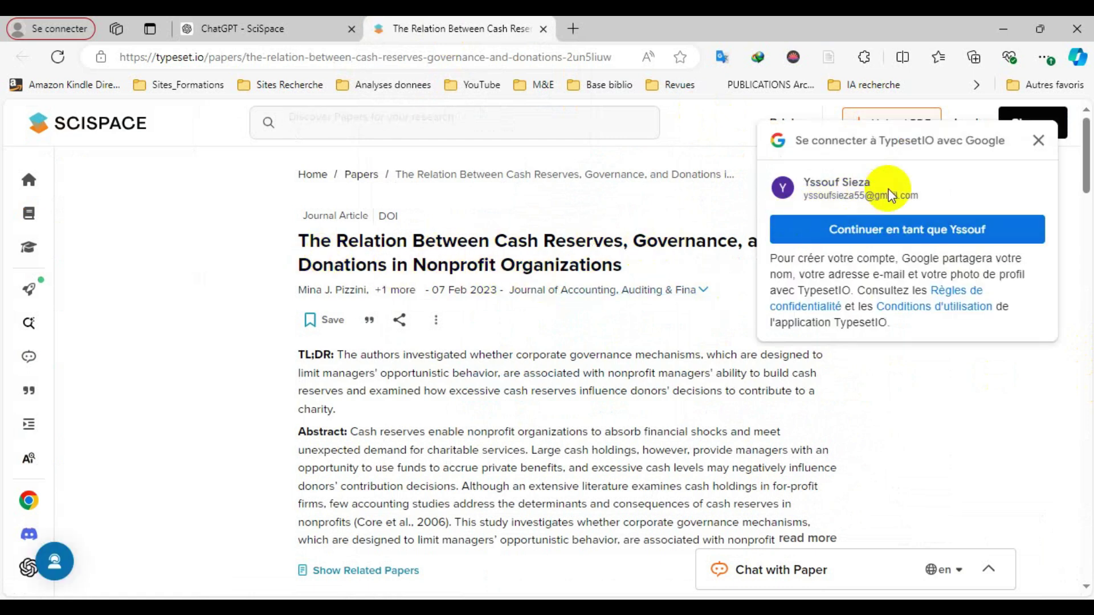
left_click(1038, 141)
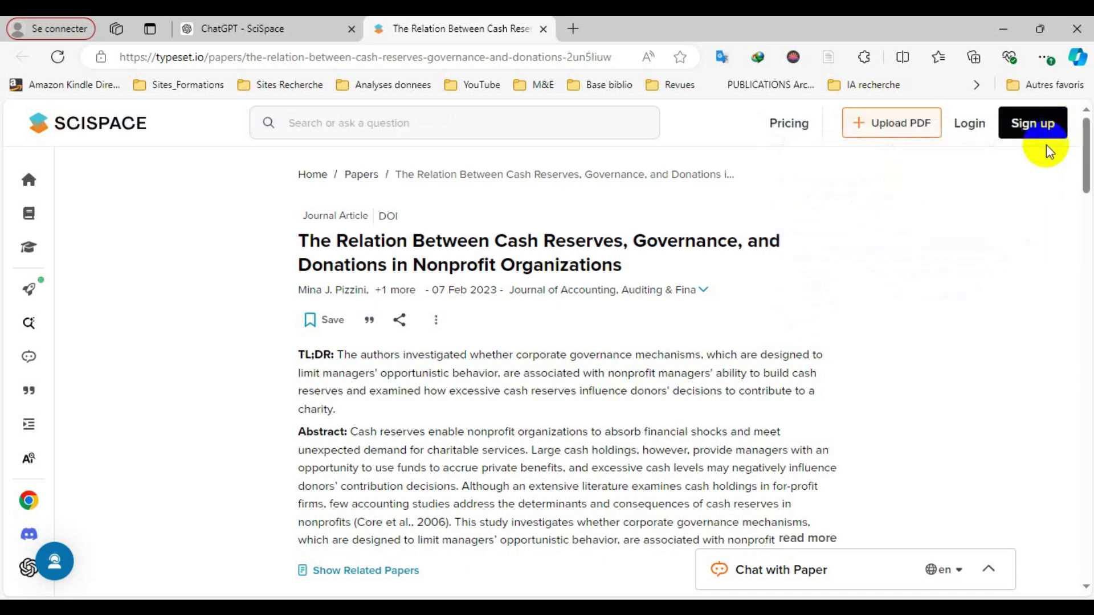
mouse_move(1088, 158)
left_mouse_down()
mouse_move(1088, 232)
mouse_move(1088, 136)
left_mouse_up()
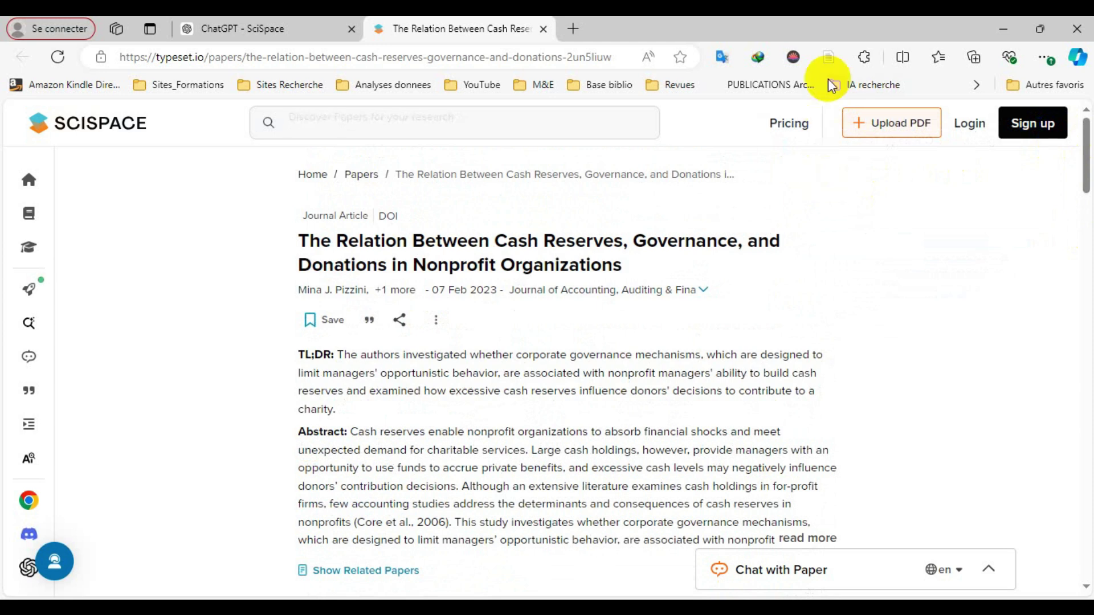
left_click(829, 58)
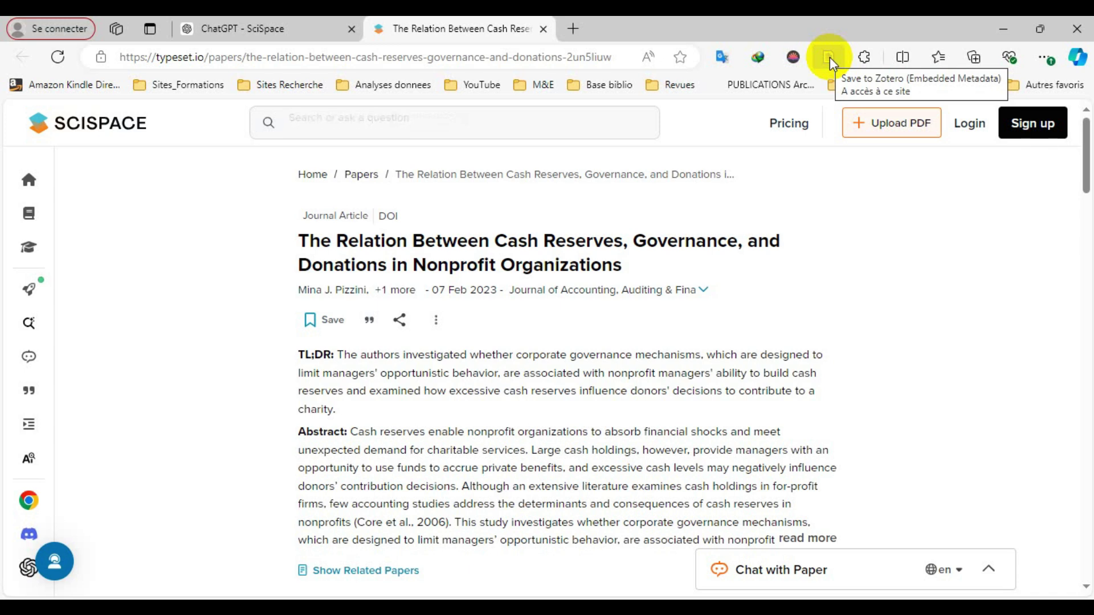
left_click(544, 29)
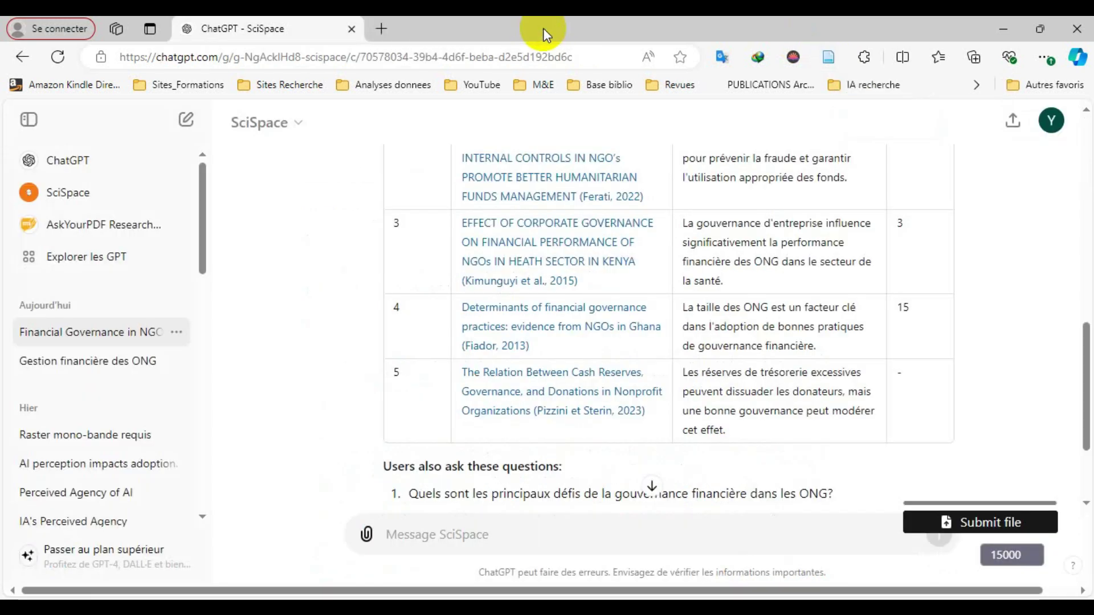
left_click_drag(1084, 336, 1086, 393)
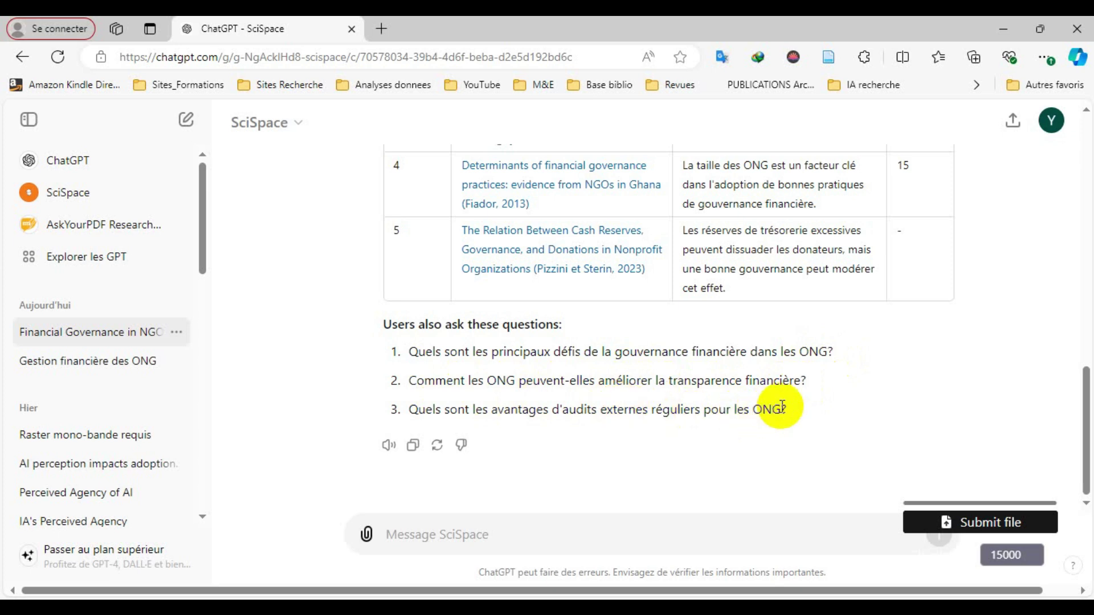
Copy the full text of SciSpace's first answer, excluding the paper table, and switch to the Word document
left_click(741, 608)
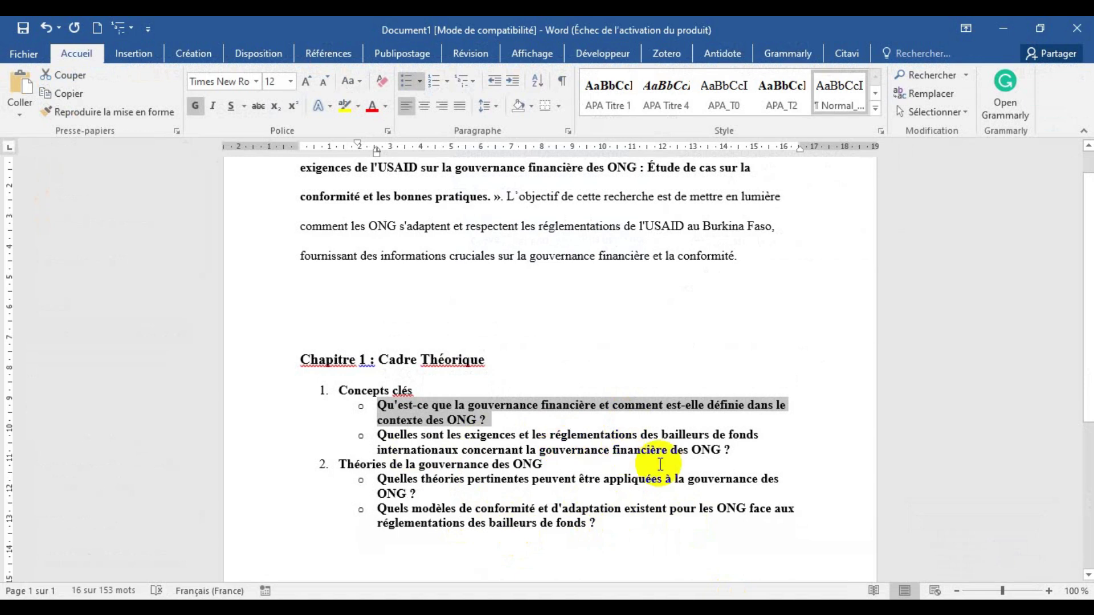
left_click(1004, 27)
left_click_drag(1081, 378, 1081, 209)
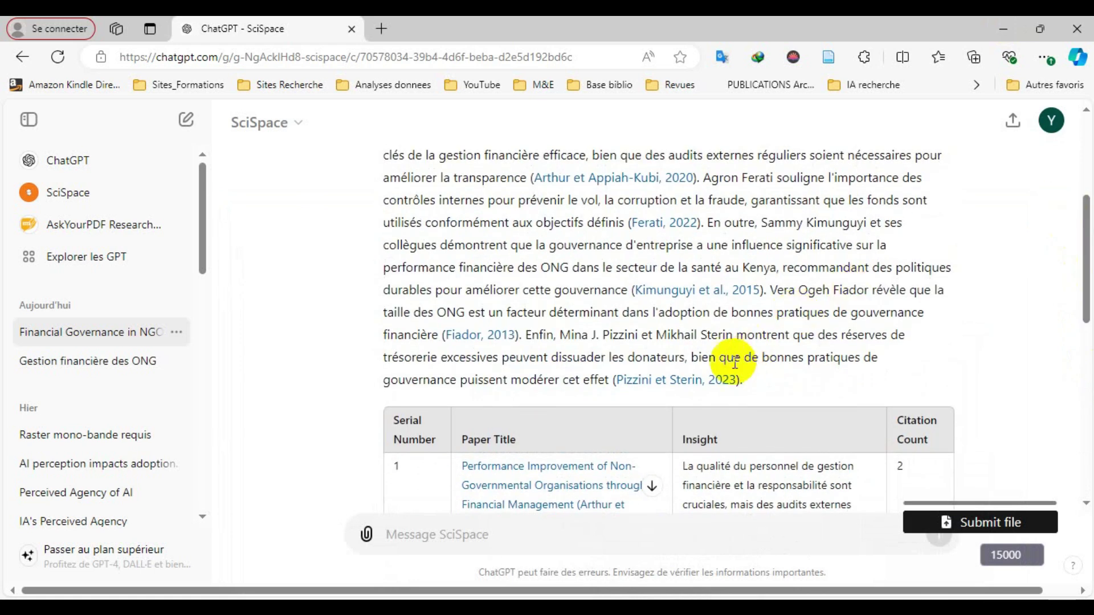
left_click_drag(744, 380, 388, 180)
left_click_drag(1085, 229, 1082, 179)
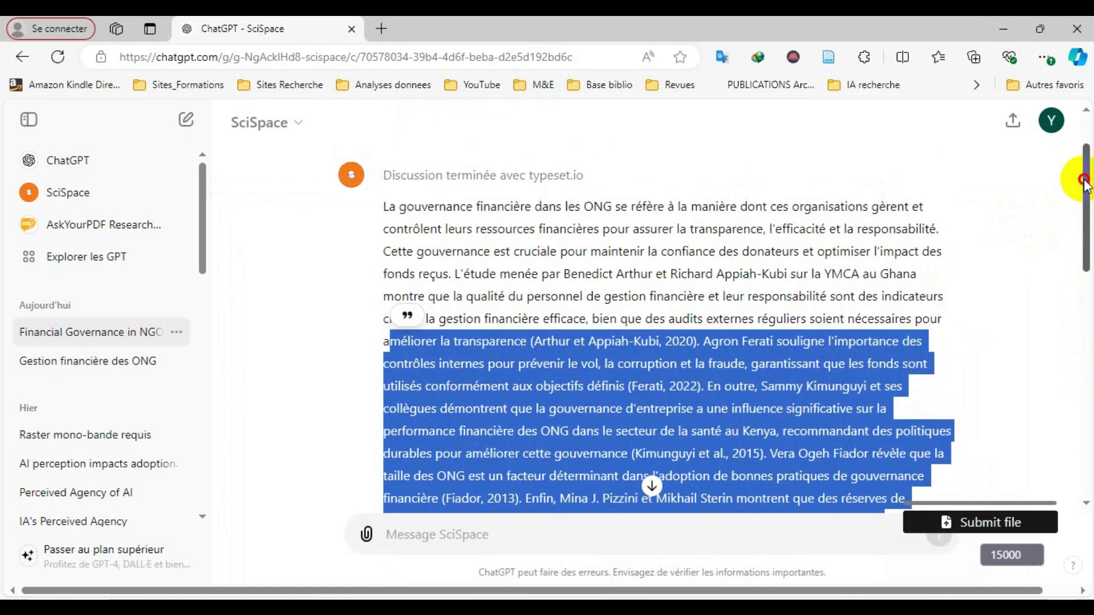
left_click(385, 206, "shift")
left_click(417, 189)
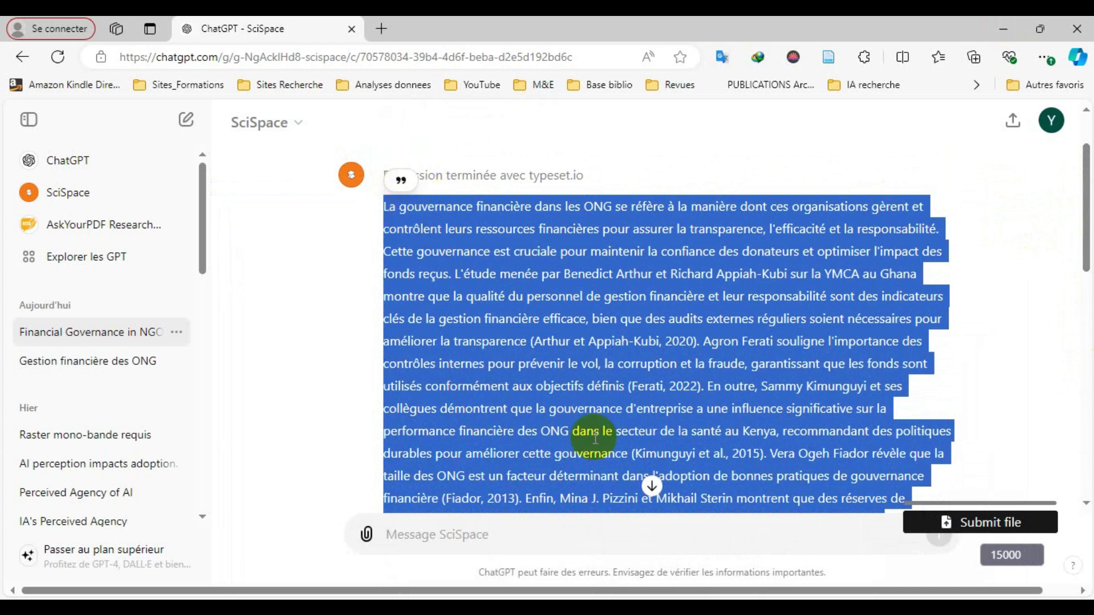
left_click(732, 607)
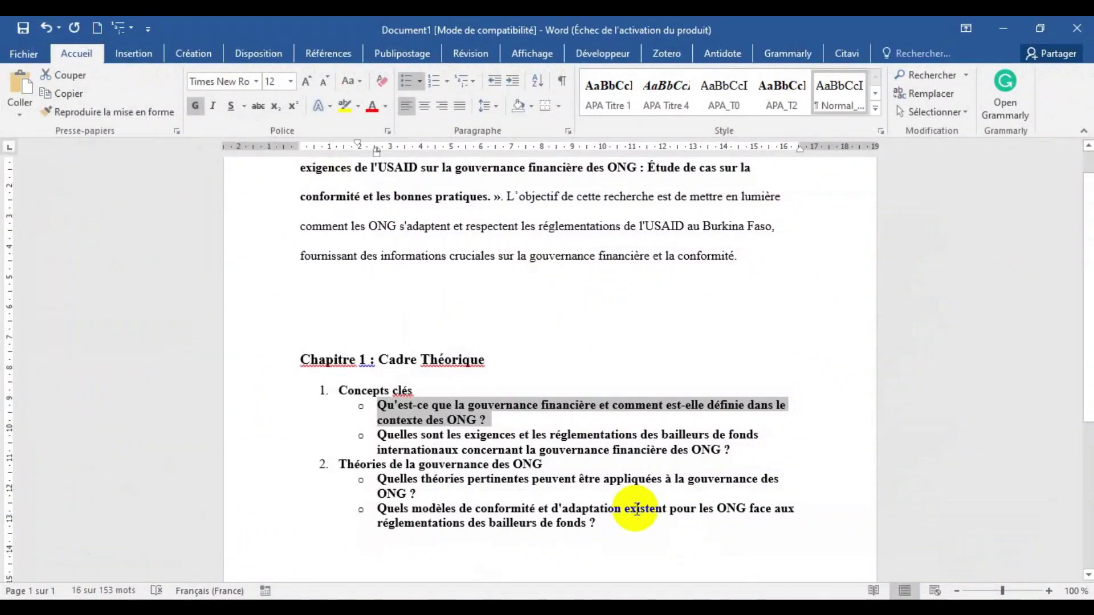
Paste the answer as non-bold, unbulleted text below the first question under "Concepts clés"
left_click(505, 426)
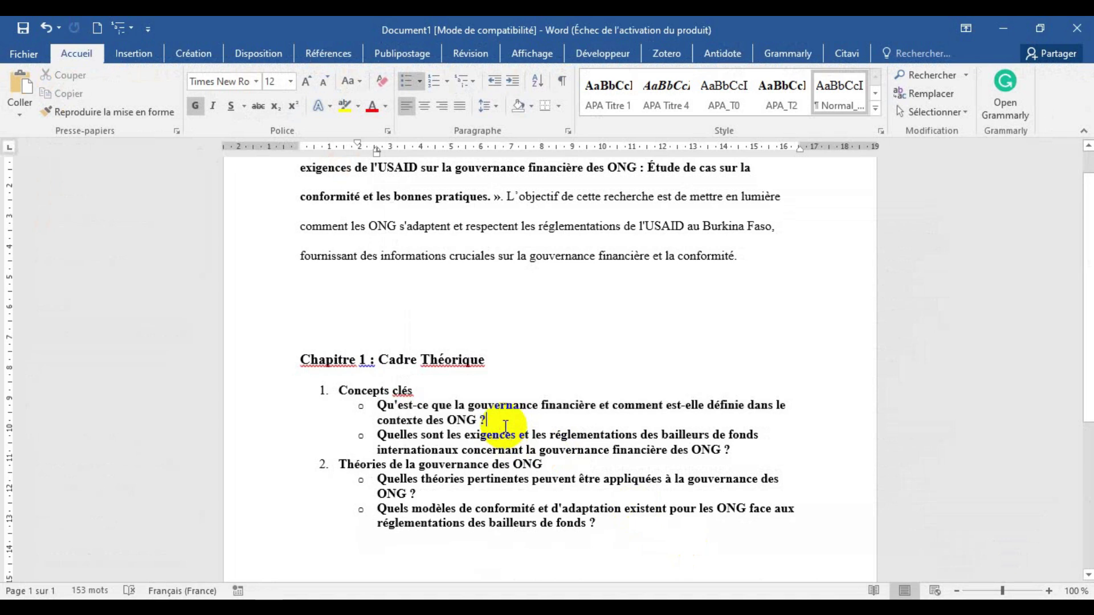
key("Return")
key("BackSpace")
key("Return")
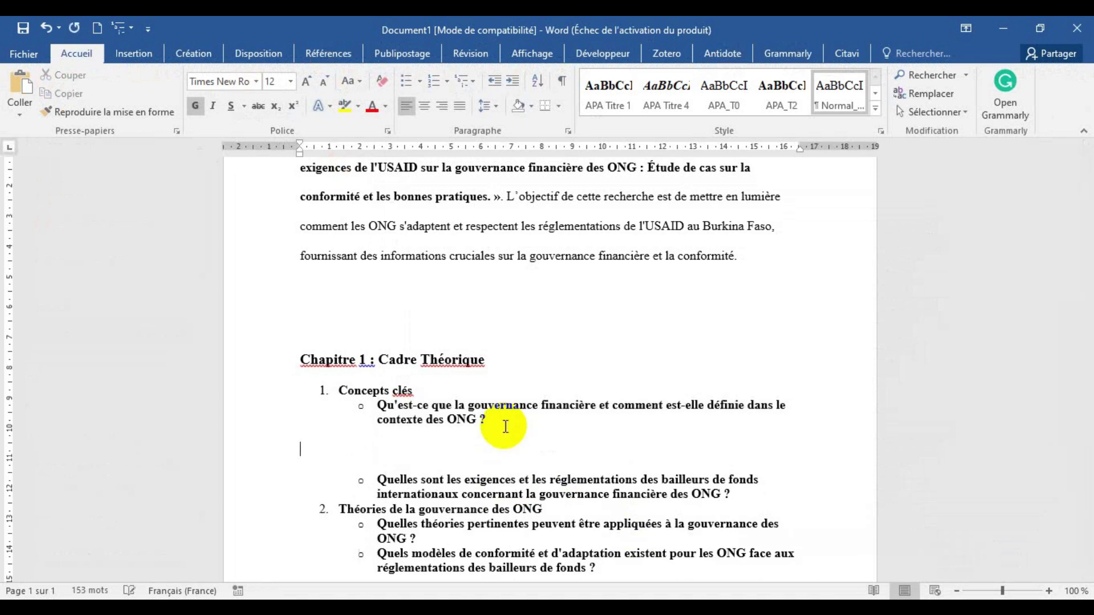
left_click(195, 106)
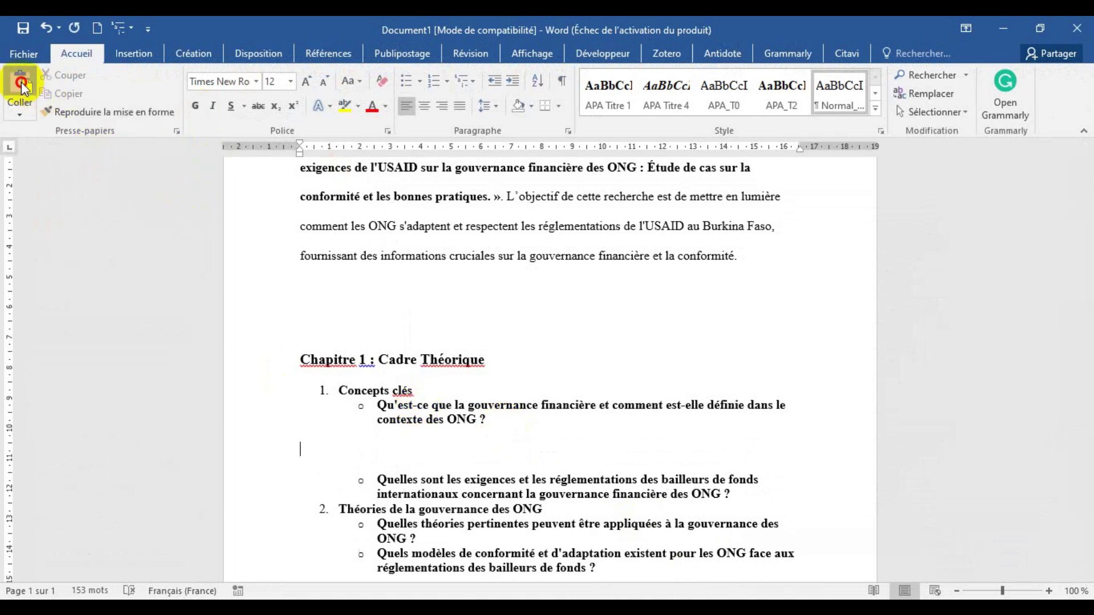
left_click(20, 82)
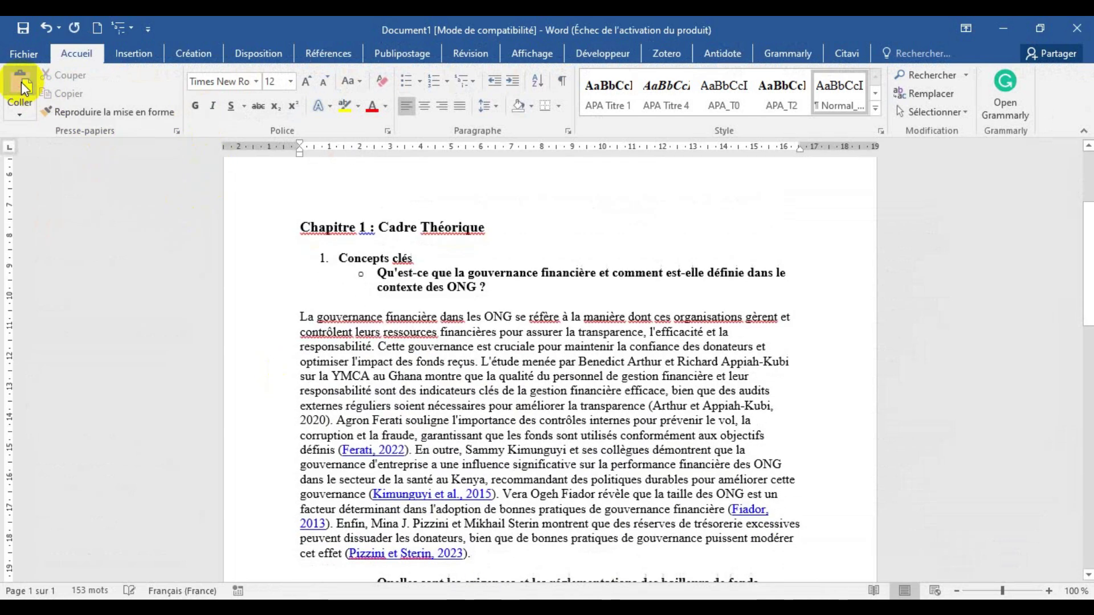
Justify the pasted answer paragraph and increase its line spacing
triple_click(296, 319)
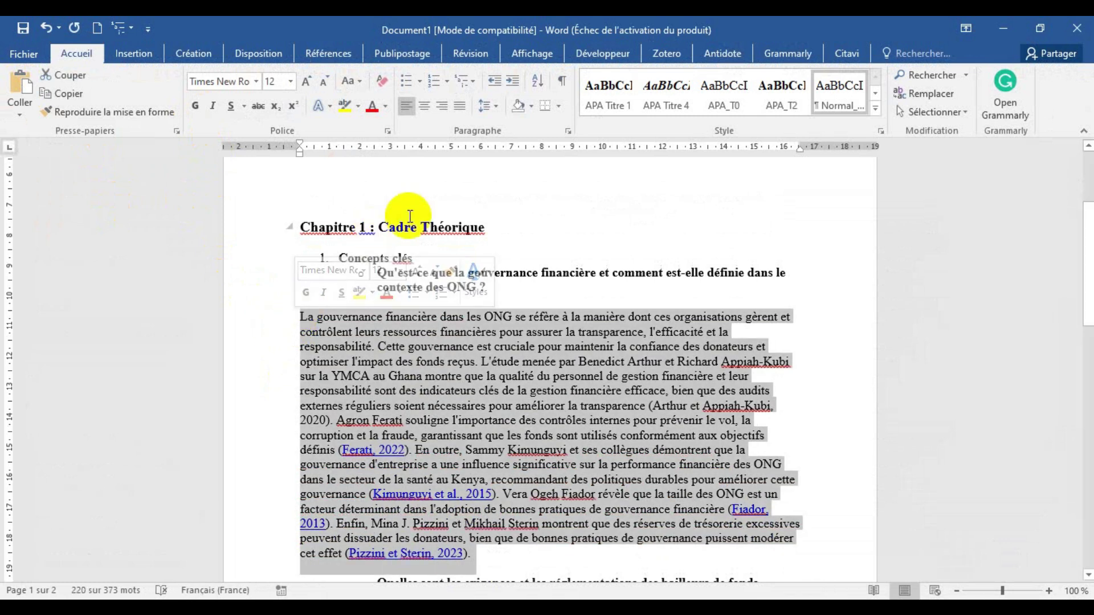
left_click(460, 106)
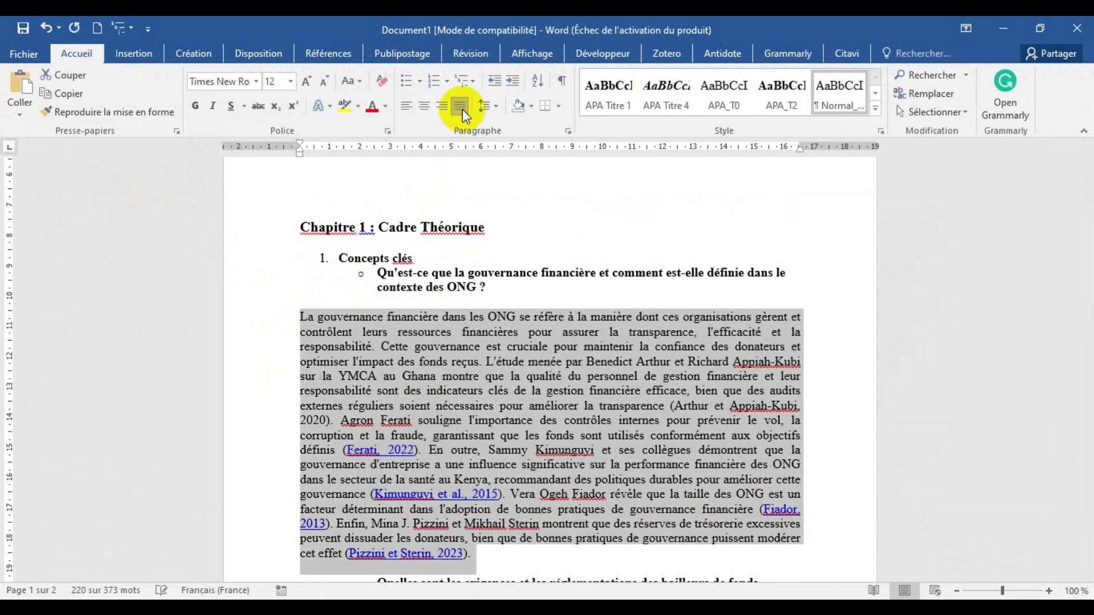
left_click(495, 107)
left_click(514, 165)
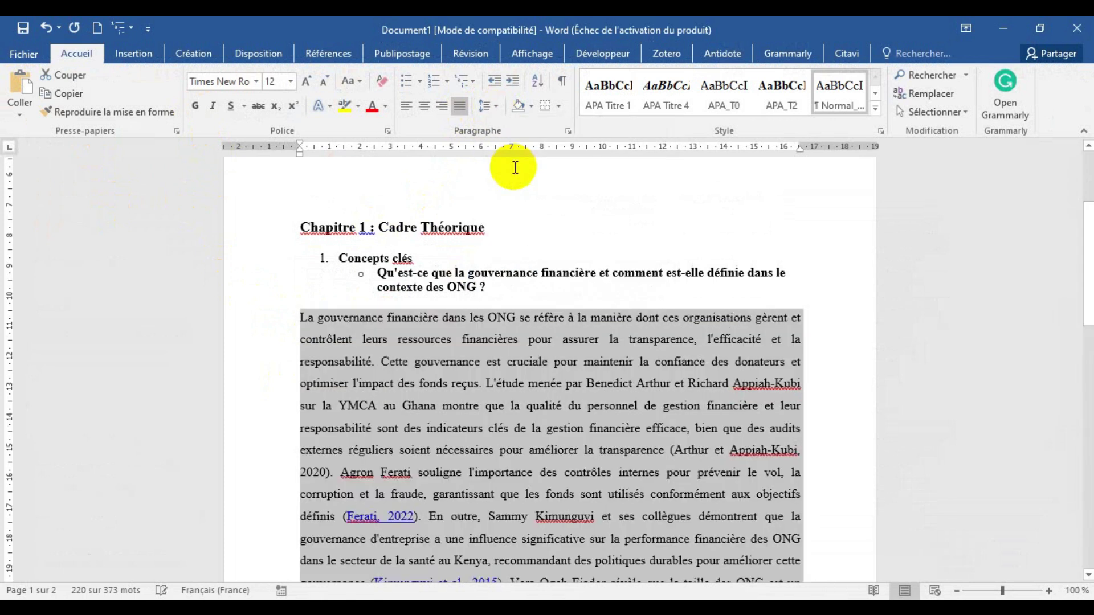
Copy the second question under "Concepts clés", on the requirements of international donors, and return to the SciSpace chat
mouse_move(1087, 231)
left_mouse_down()
mouse_move(1088, 266)
mouse_move(1088, 239)
left_mouse_up()
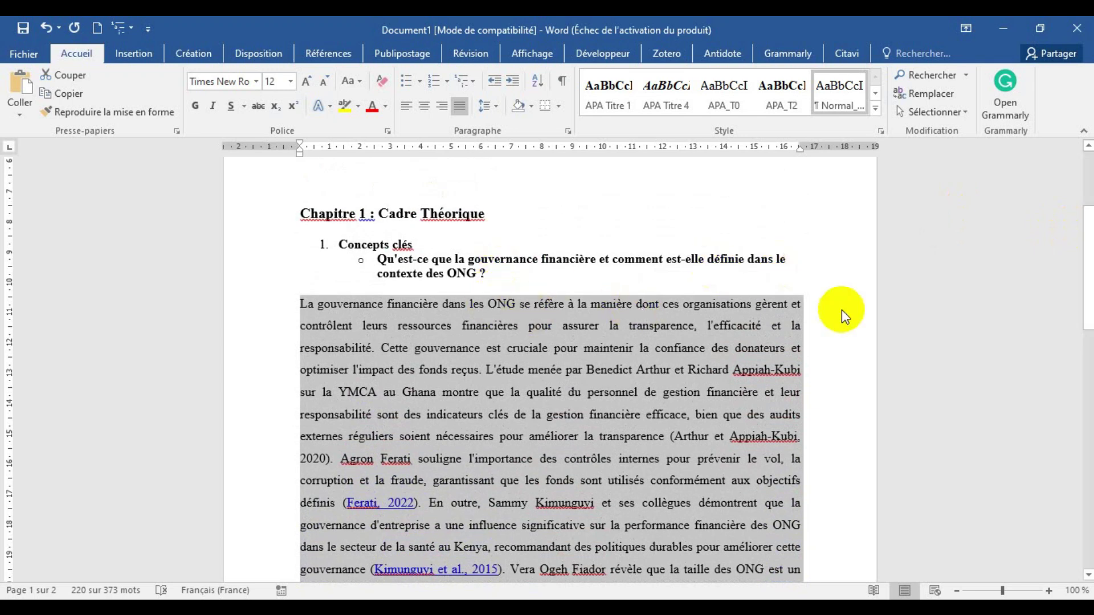
left_click_drag(1088, 267, 1084, 349)
left_click_drag(735, 443, 391, 430)
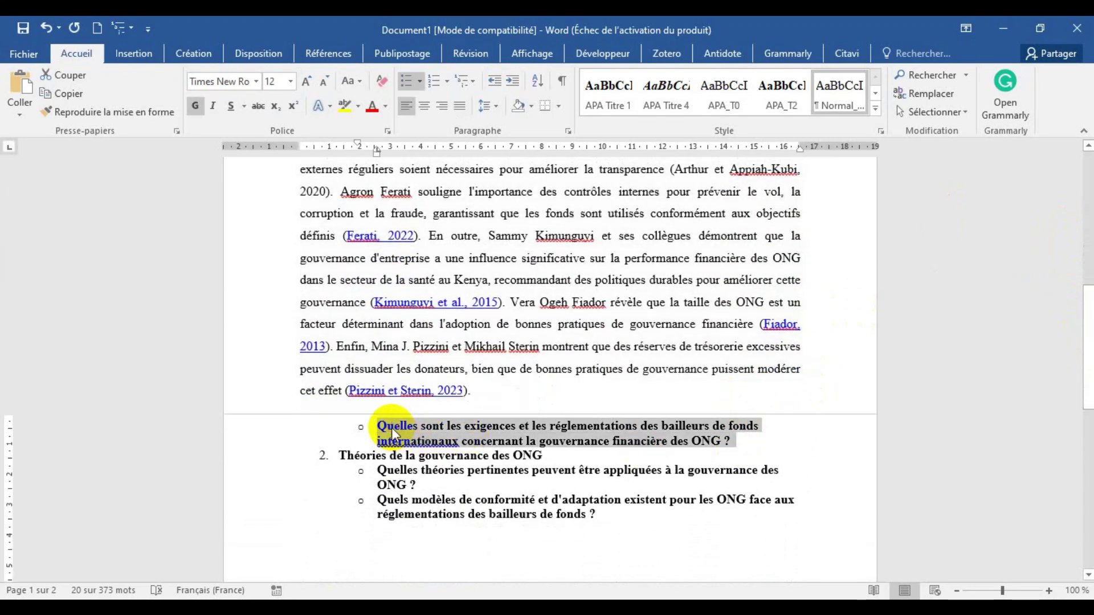
left_click(1004, 28)
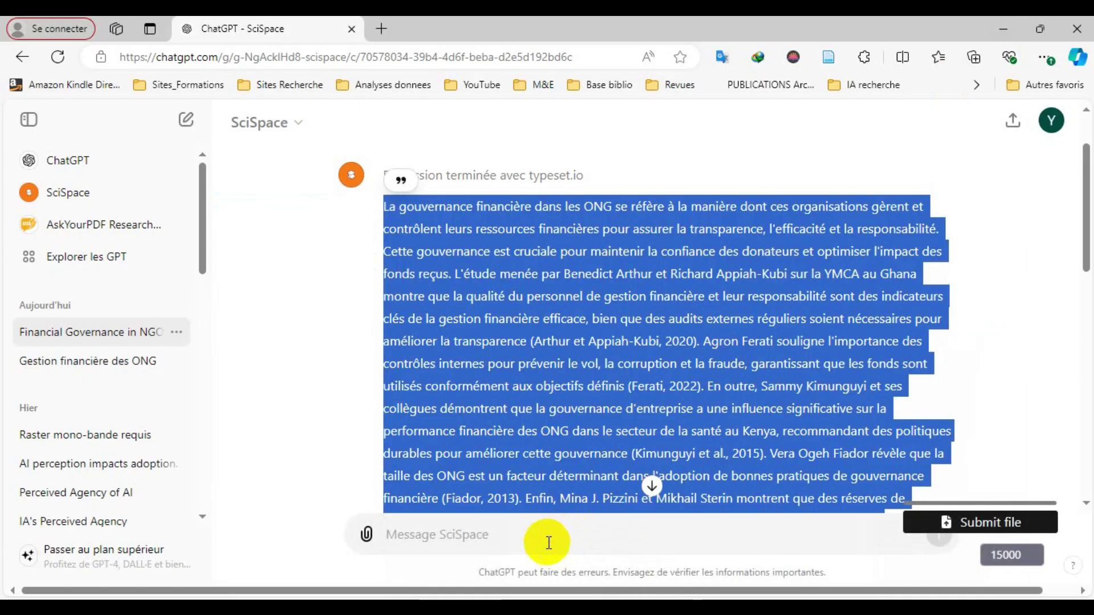
Ask SciSpace "Quelles sont les exigences et les réglementations des bailleurs de fonds internationaux concernant la gouvernance financière des ONG ?" and allow its connection to typeset.io
left_click(544, 537)
type("o Quelles sont les exigences et les réglementations des bailleurs de fonds internationaux concernant la gouvernance financière des ONG ?")
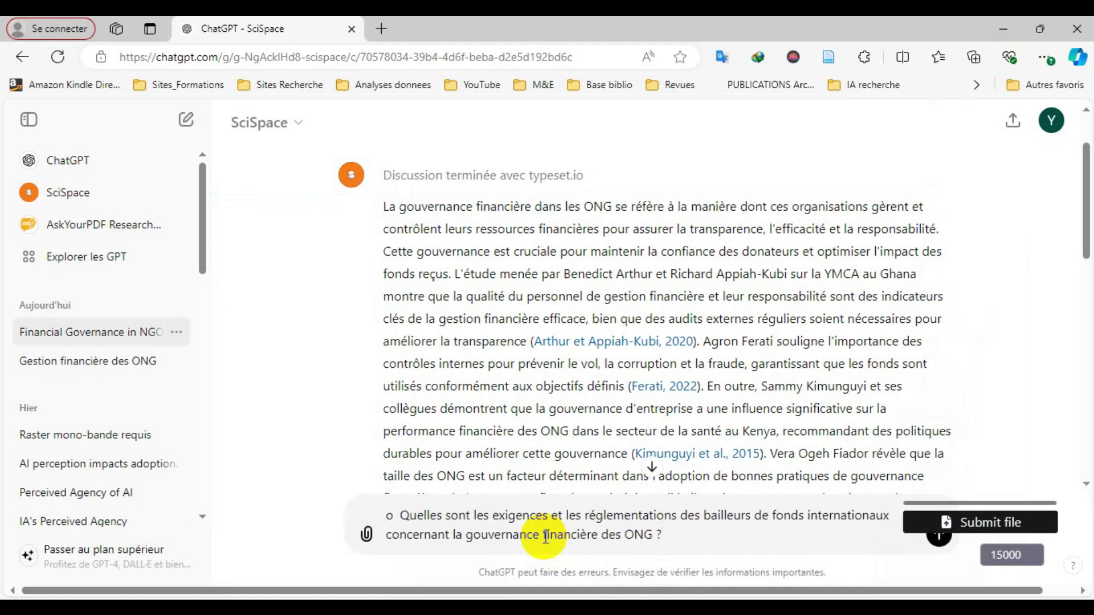
key("BackSpace")
key("BackSpace")
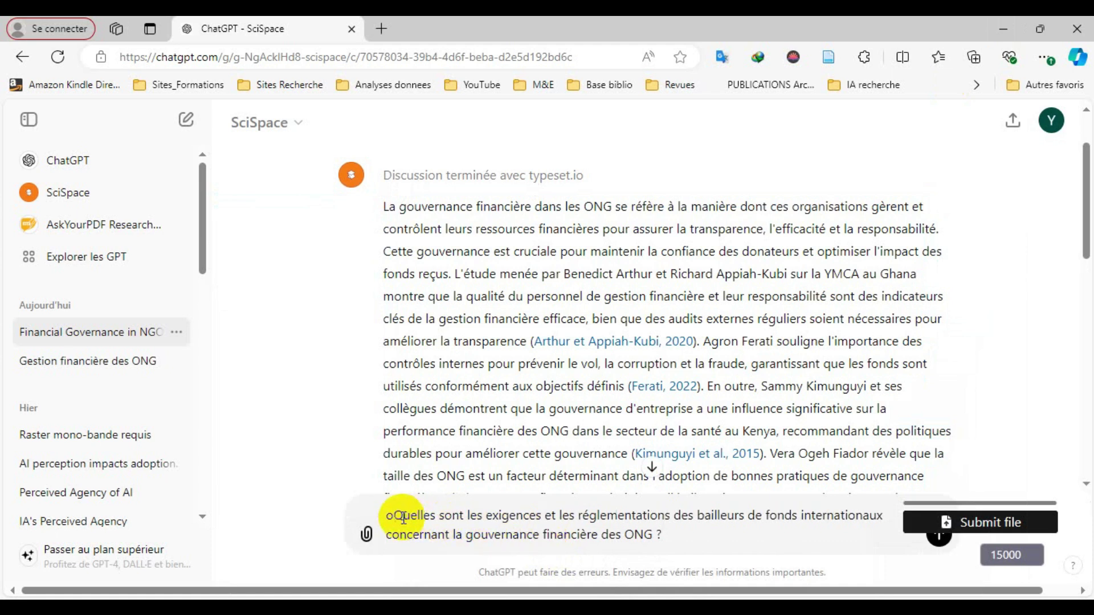
key("Return")
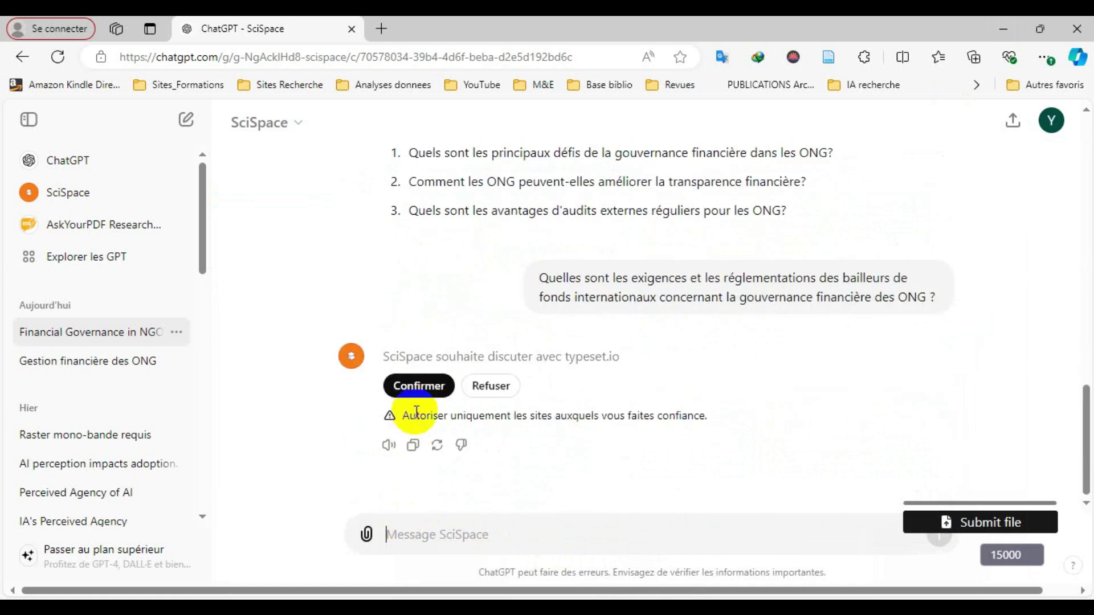
left_click(418, 386)
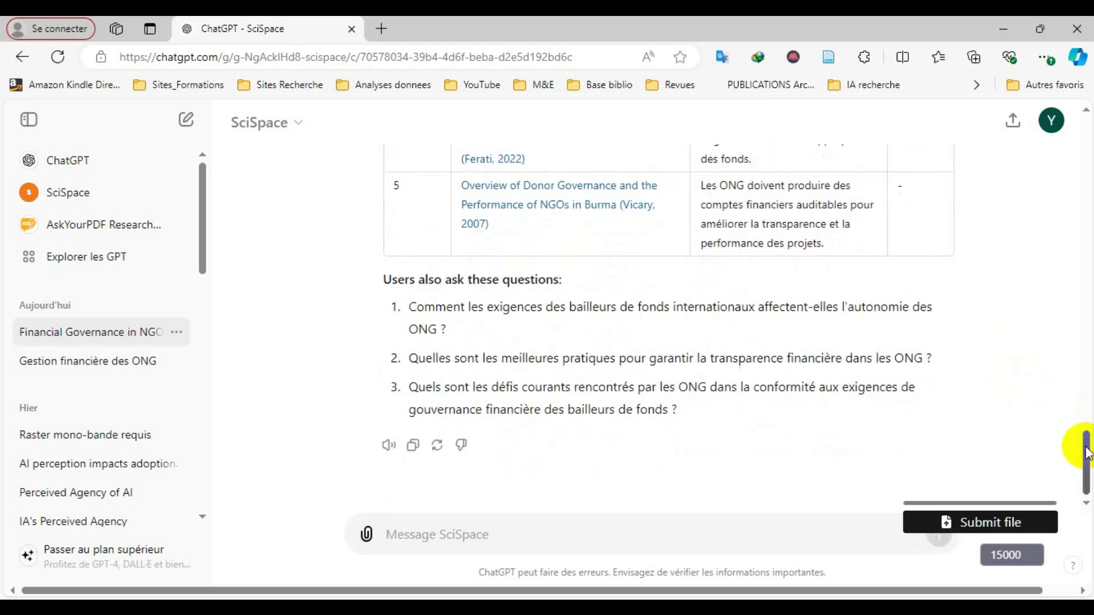
Copy the full text of SciSpace's answer on international donor requirements, excluding the paper table, and switch to the Word document
left_click_drag(1085, 450, 1083, 340)
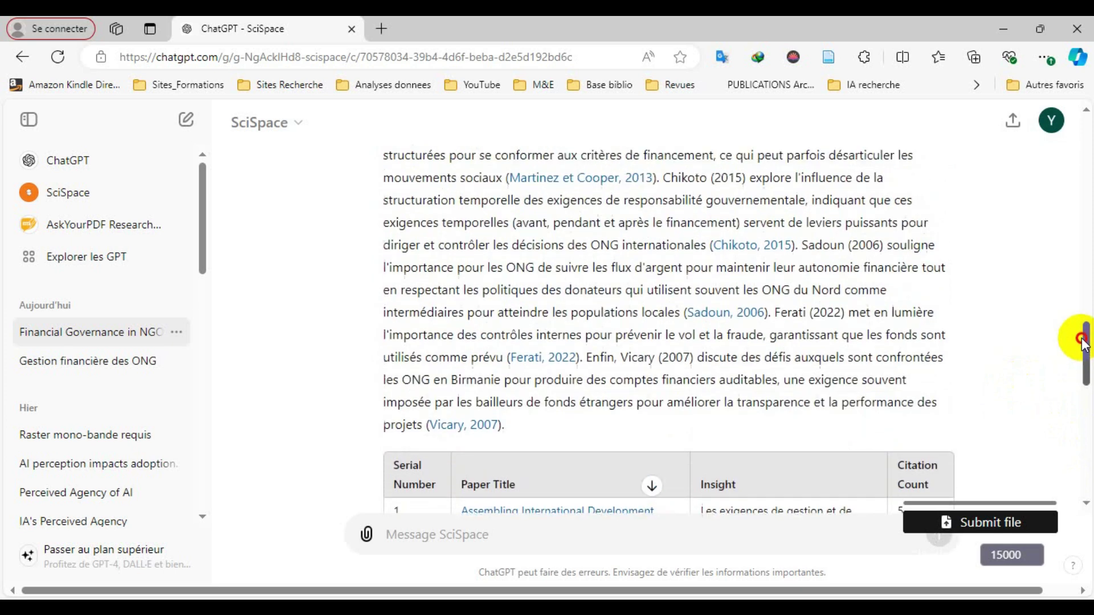
left_click_drag(513, 427, 385, 268)
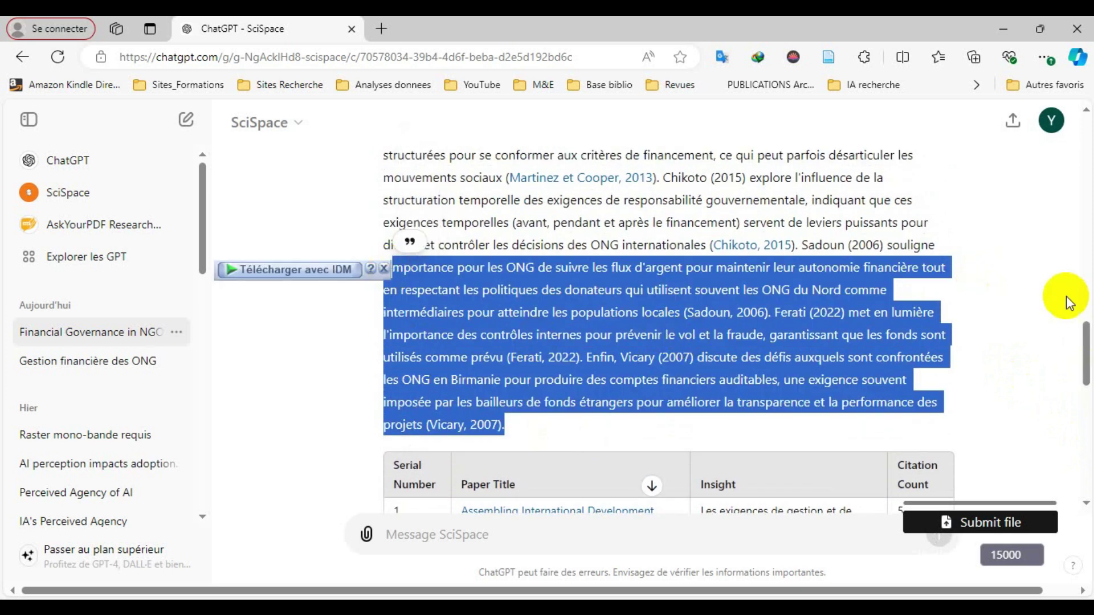
scroll(1085, 329, "up", 3)
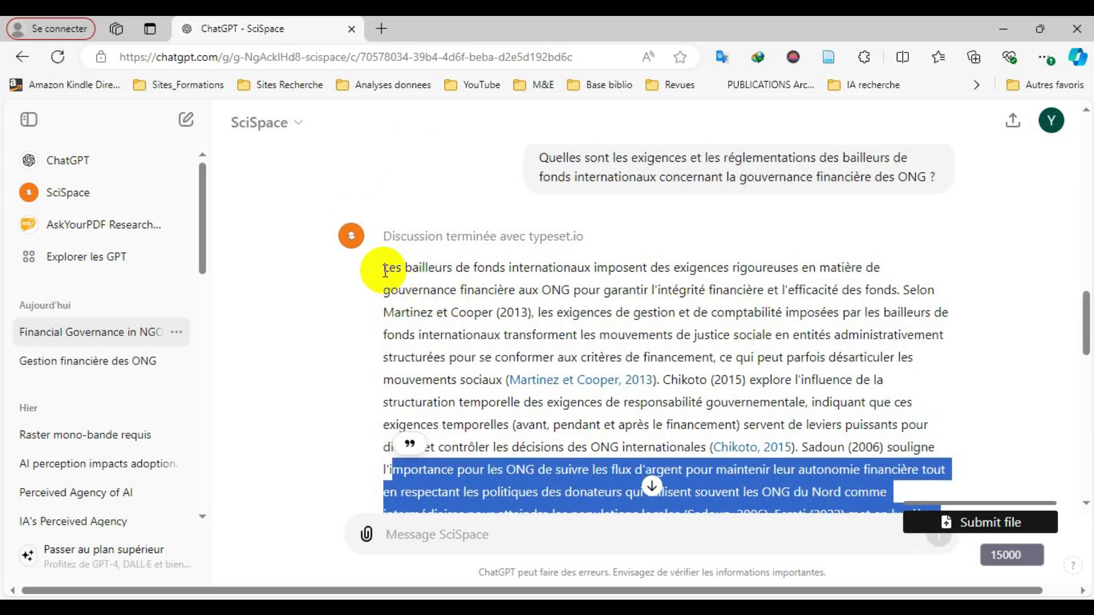
left_click(385, 269, "shift")
key("ctrl+c")
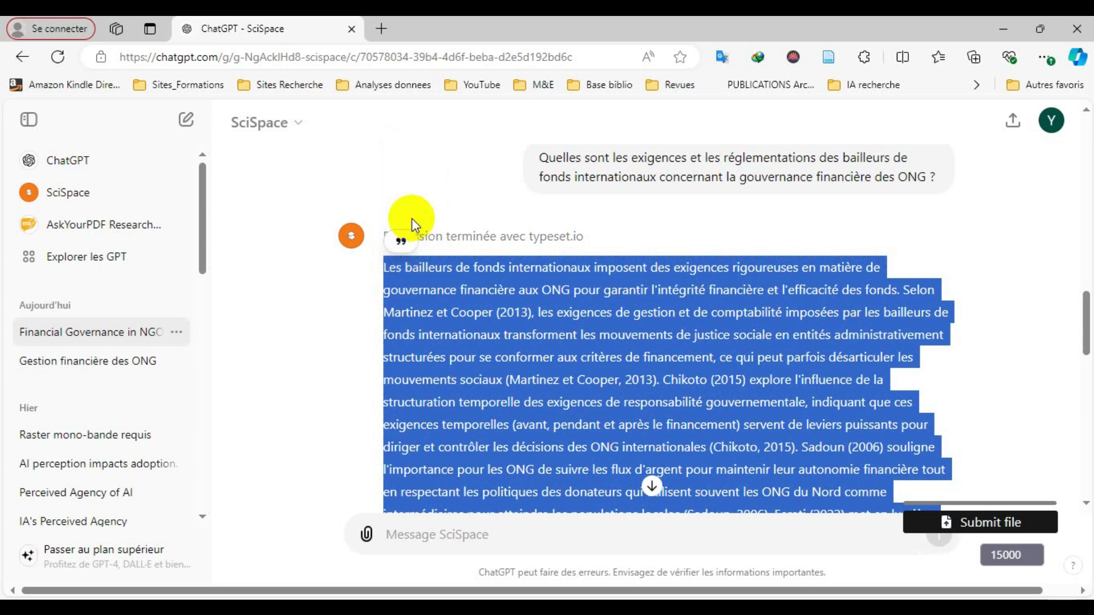
left_click(759, 607)
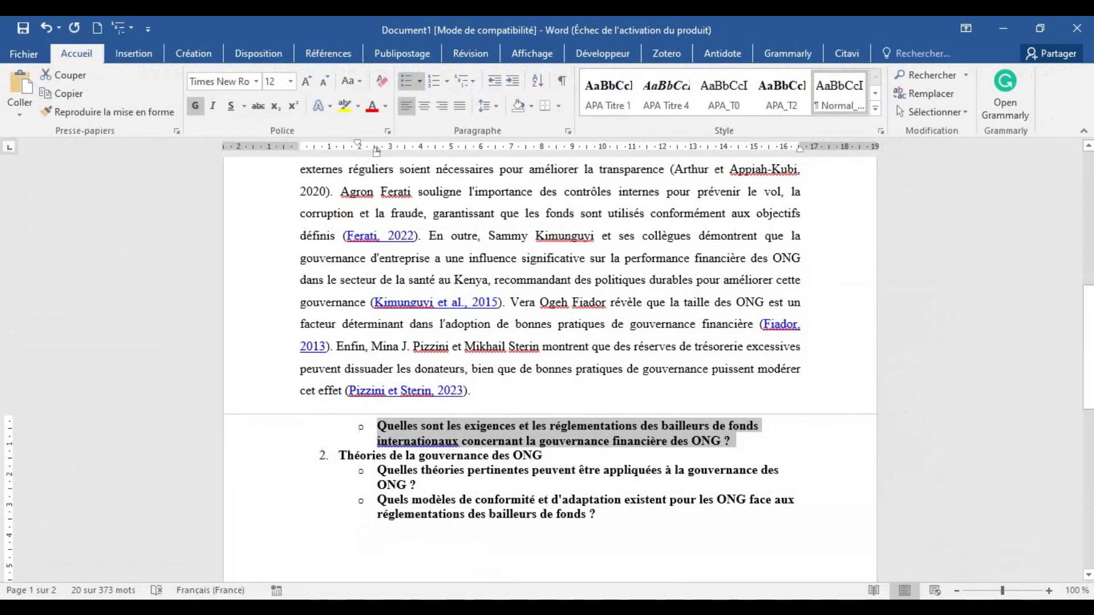
Paste the copied answer as non-bold text below the question on international donor requirements, on an unbulleted line of its own
left_click(735, 440)
key("Return")
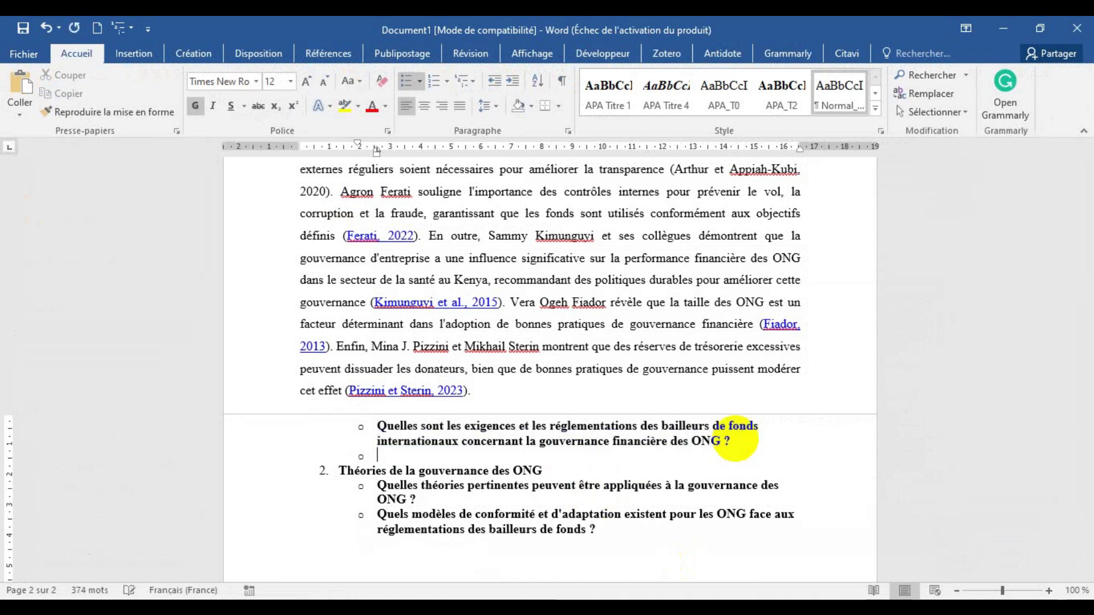
key("Return")
key("Return")
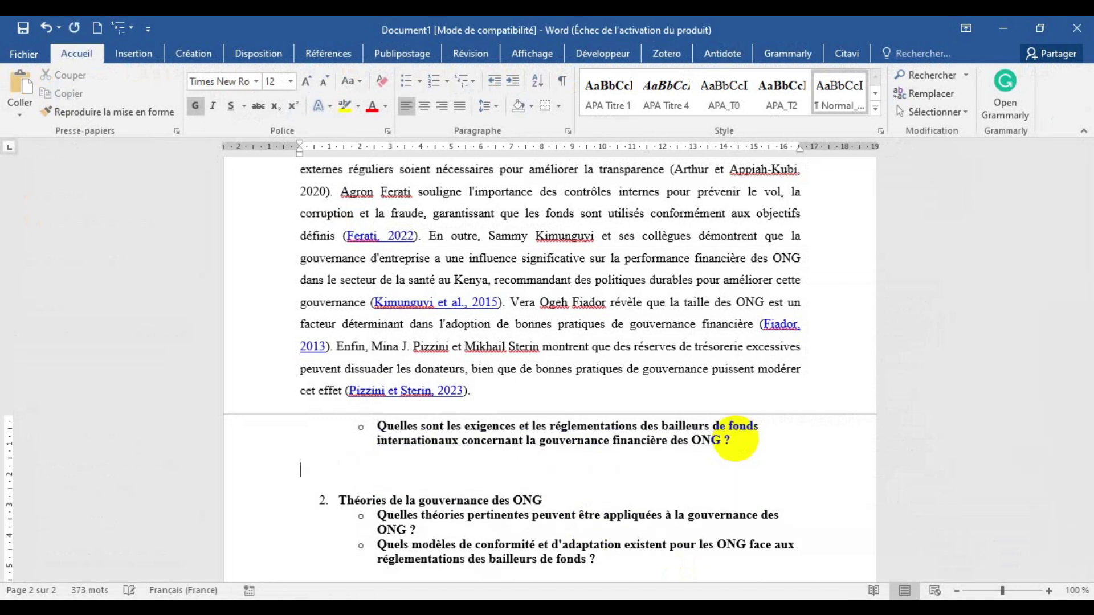
left_click(196, 106)
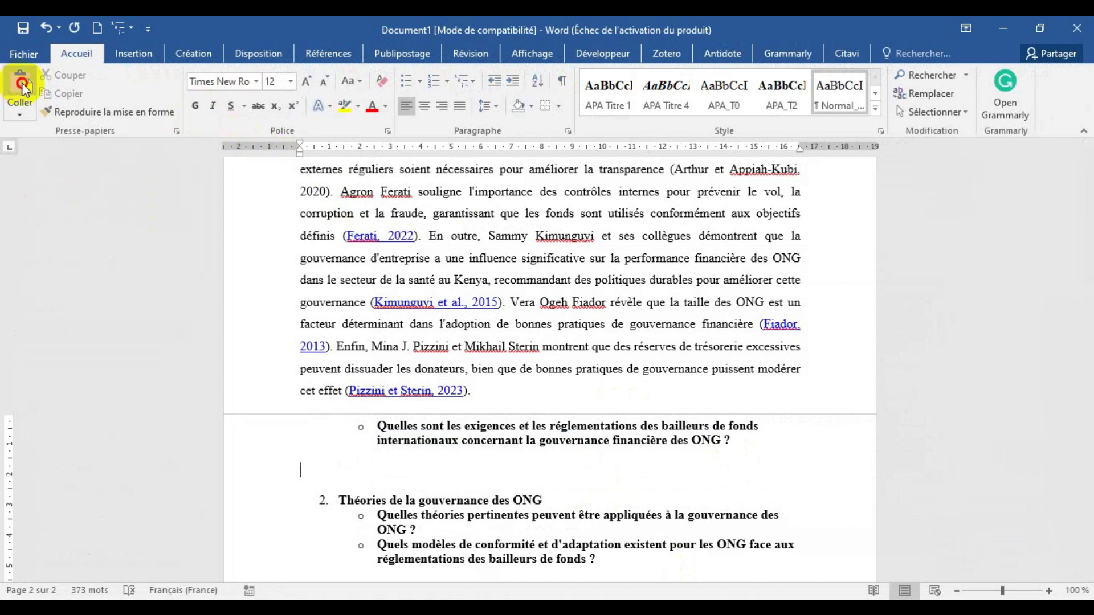
left_click(21, 83)
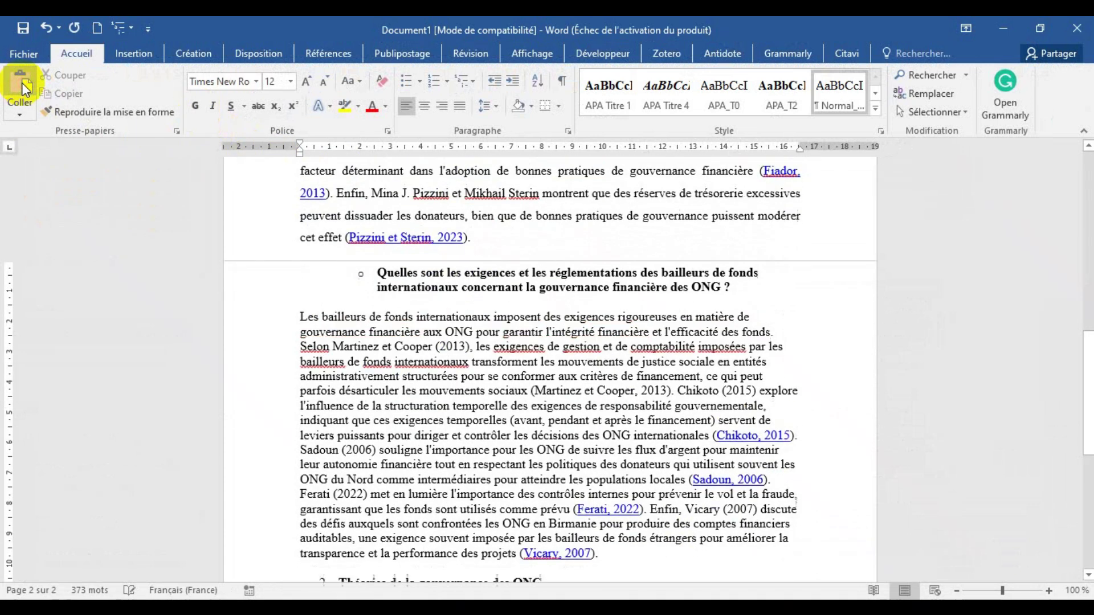
Justify the pasted paragraph on donor requirements and set its line spacing to 1.5
triple_click(296, 316)
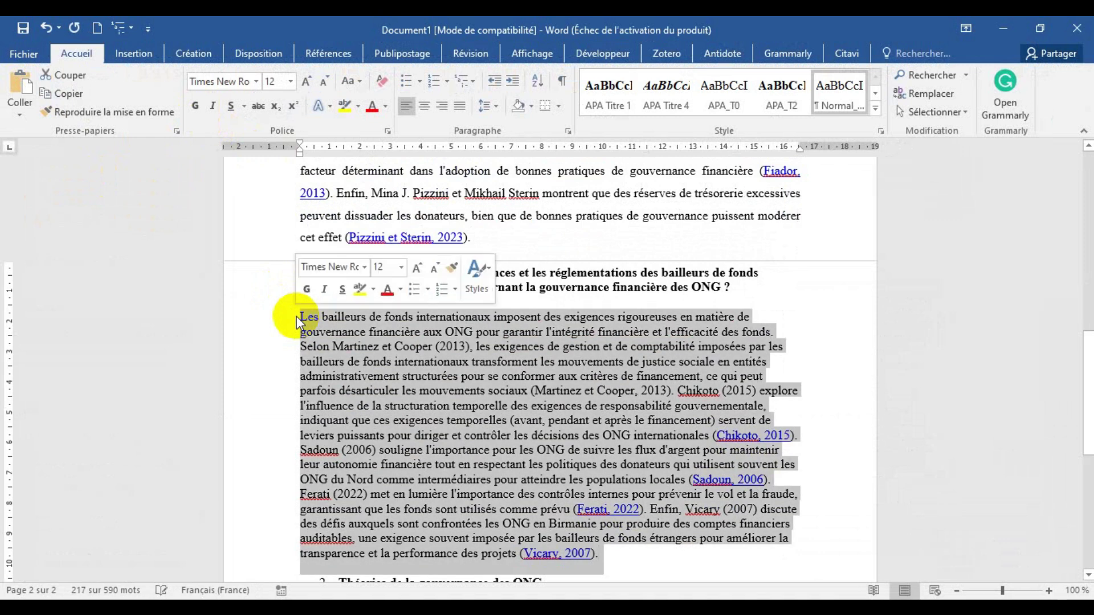
left_click(459, 106)
left_click(496, 109)
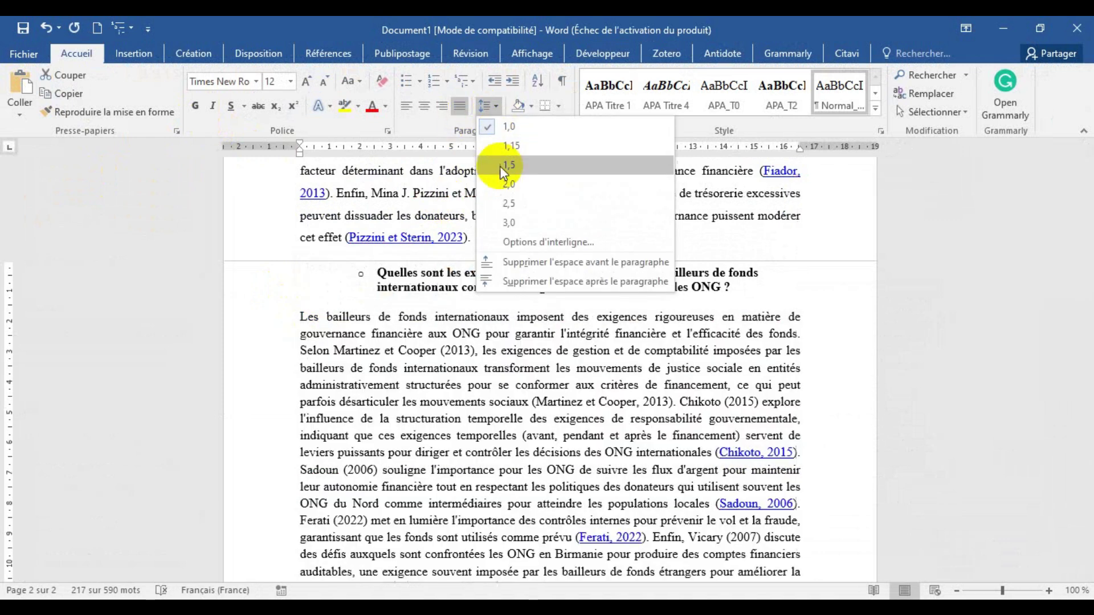
left_click(501, 166)
Copy the first question under "Théories de la gouvernance des ONG" and return to the SciSpace chat
left_click_drag(1084, 344, 1081, 443)
triple_click(380, 399)
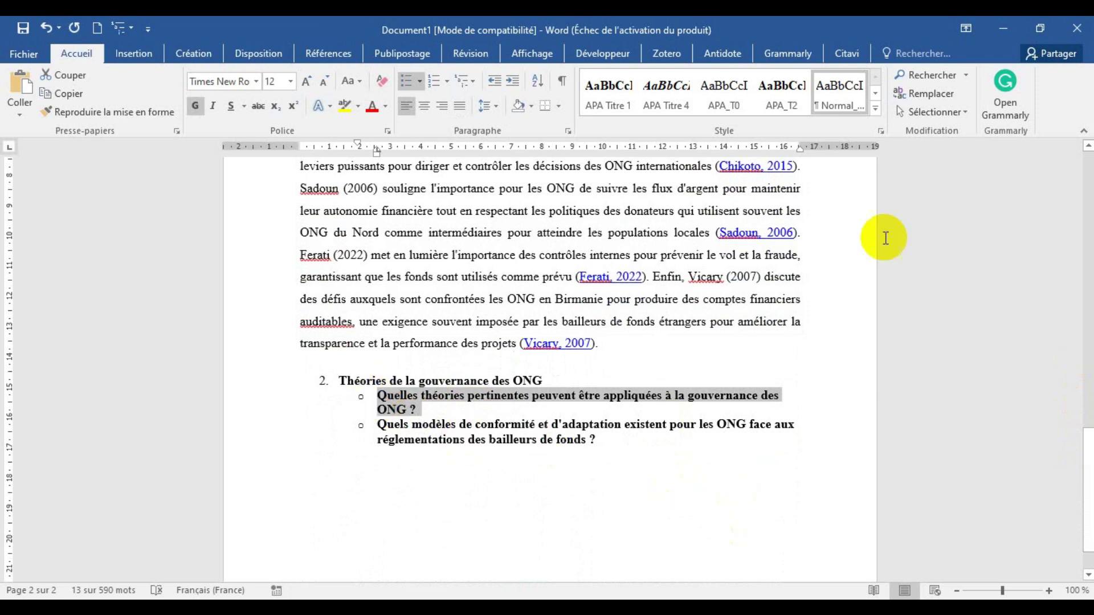
left_click(1001, 23)
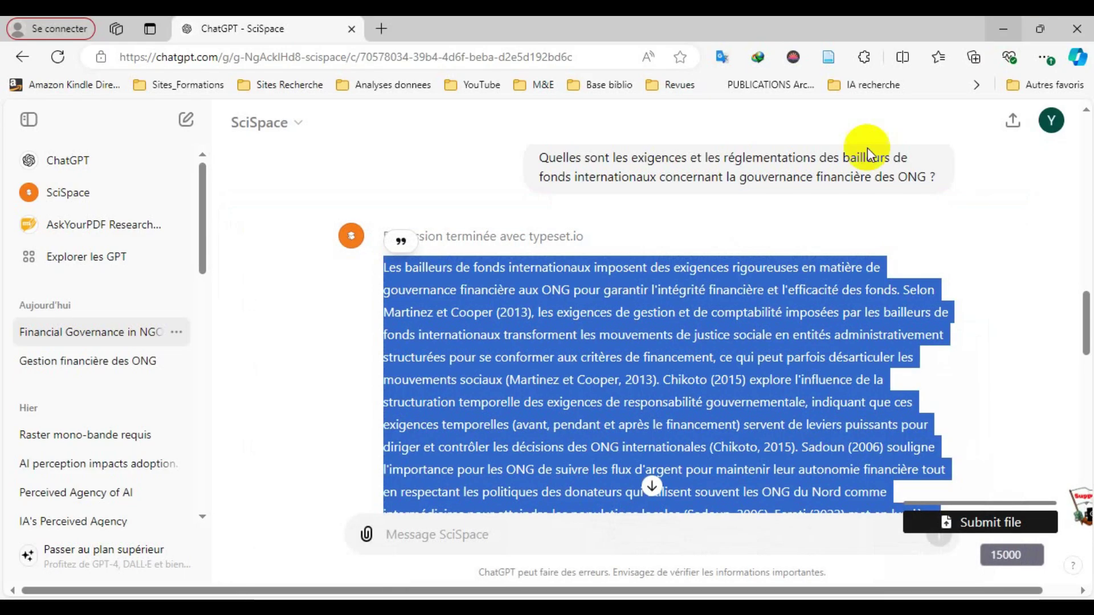
Ask SciSpace "Quelles théories pertinentes peuvent être appliquées à la gouvernance des ONG ?" without the bullet character, and allow its connection to typeset.io
left_click(508, 540)
type("o Quelles théories pertinentes peuvent être appliquées à la gouvernance des ONG ?")
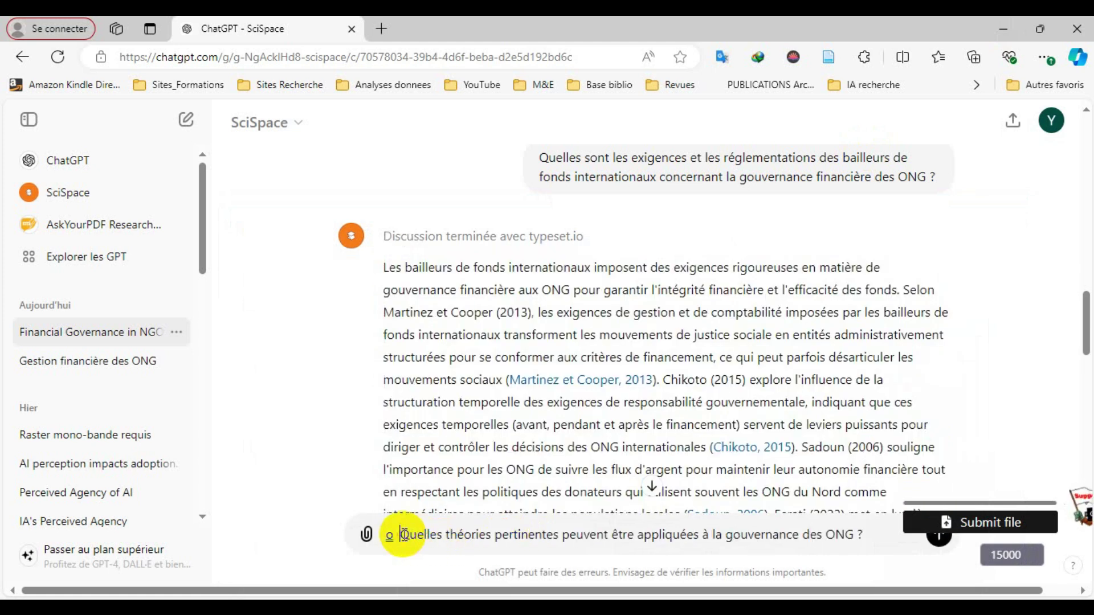
key("BackSpace")
key("BackSpace")
key("Return")
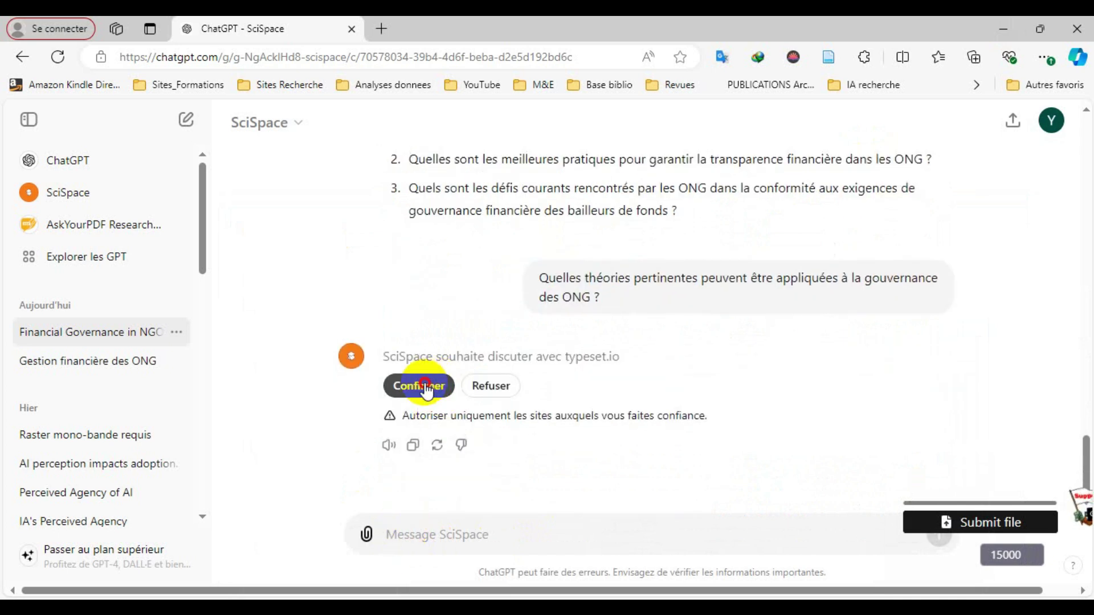
left_click(425, 386)
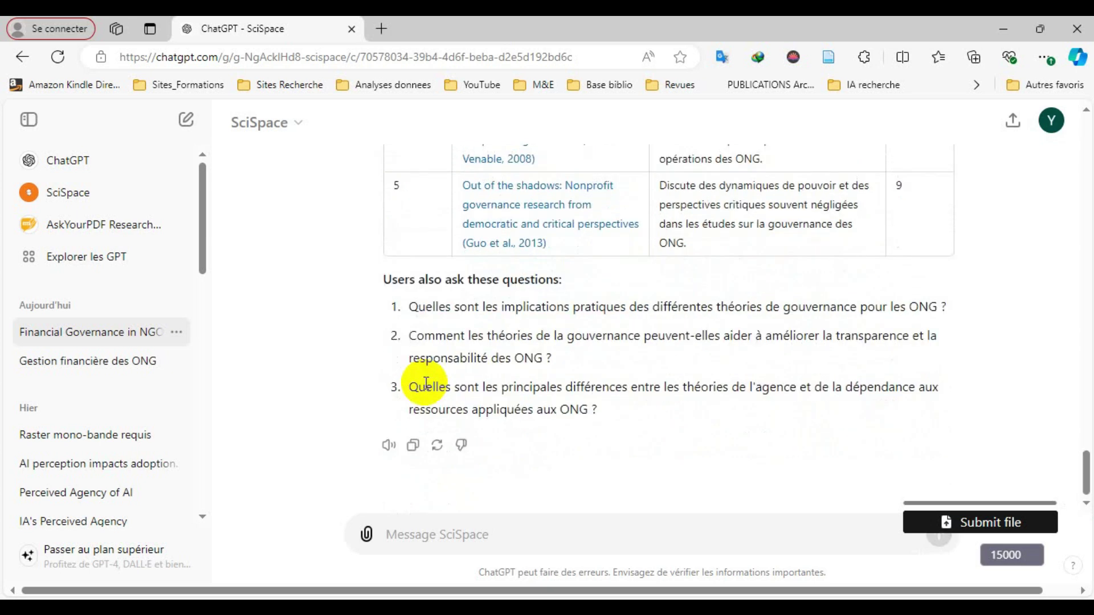
Copy the full text of SciSpace's answer on NGO governance theories, excluding the paper table, and switch to the Word document
left_click_drag(1085, 463, 1079, 392)
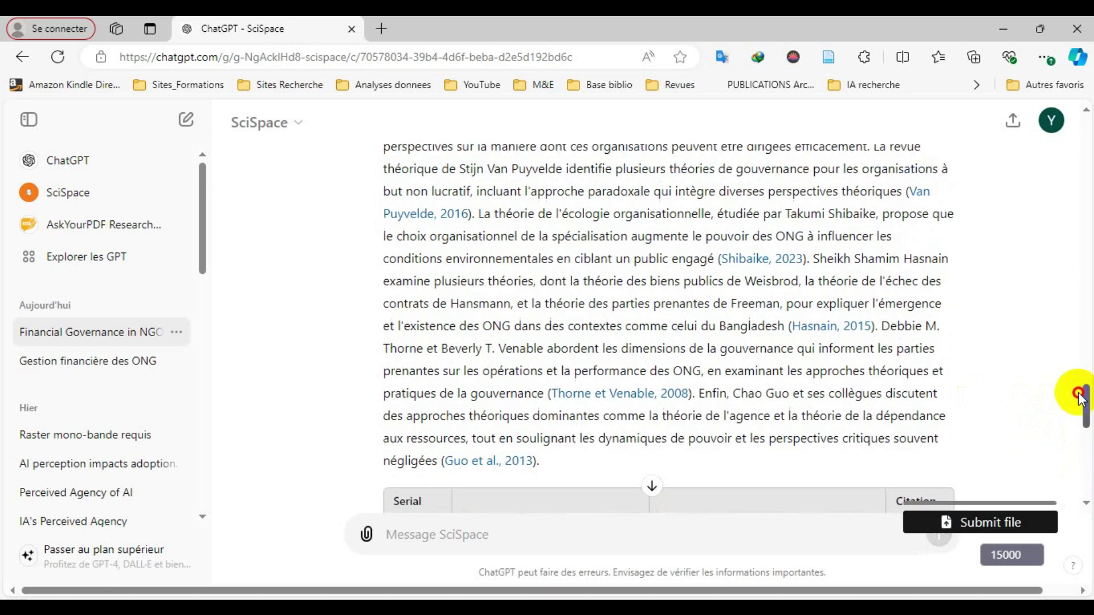
left_click_drag(548, 465, 373, 279)
mouse_move(1079, 392)
left_mouse_down()
mouse_move(1081, 367)
mouse_move(1085, 373)
left_mouse_up()
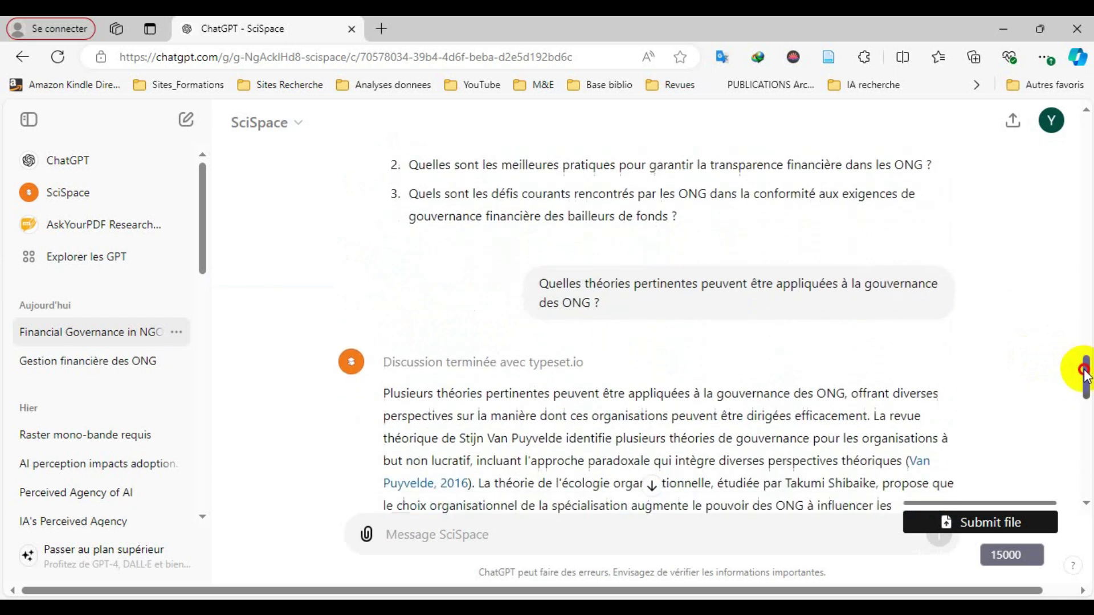
triple_click(385, 393)
left_click(413, 341)
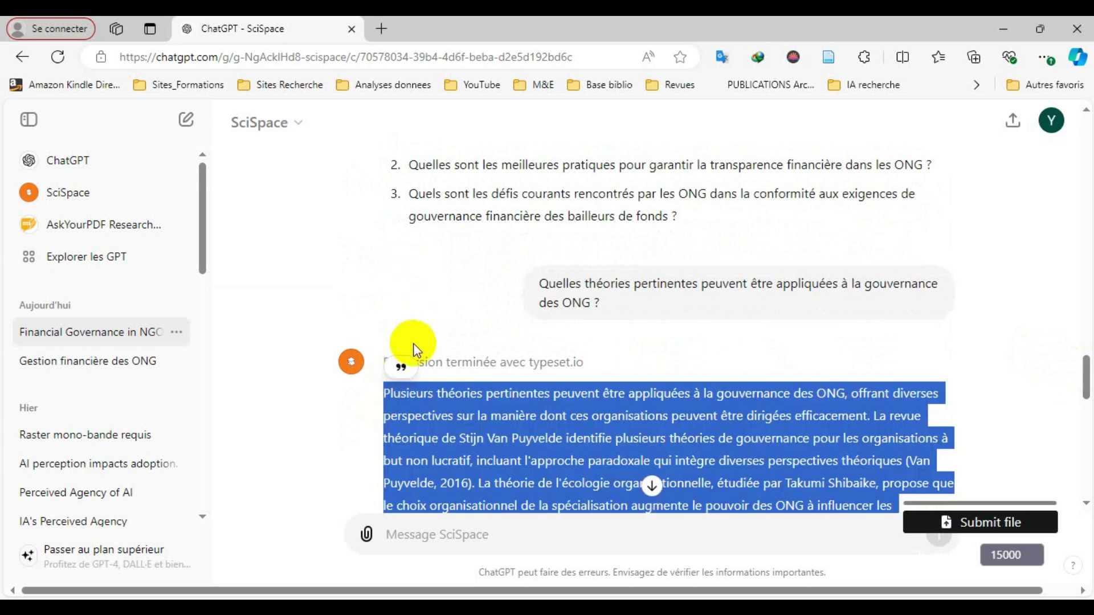
key("alt+Tab")
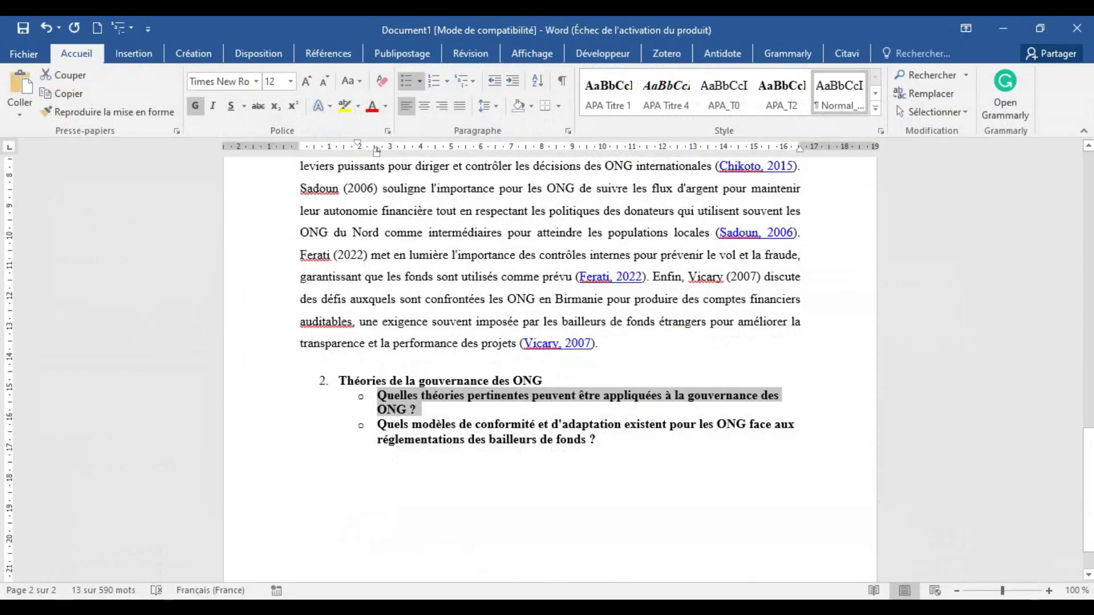
Paste the answer as non-bold text below the question on relevant NGO governance theories, on an unbulleted line of its own
left_click(434, 409)
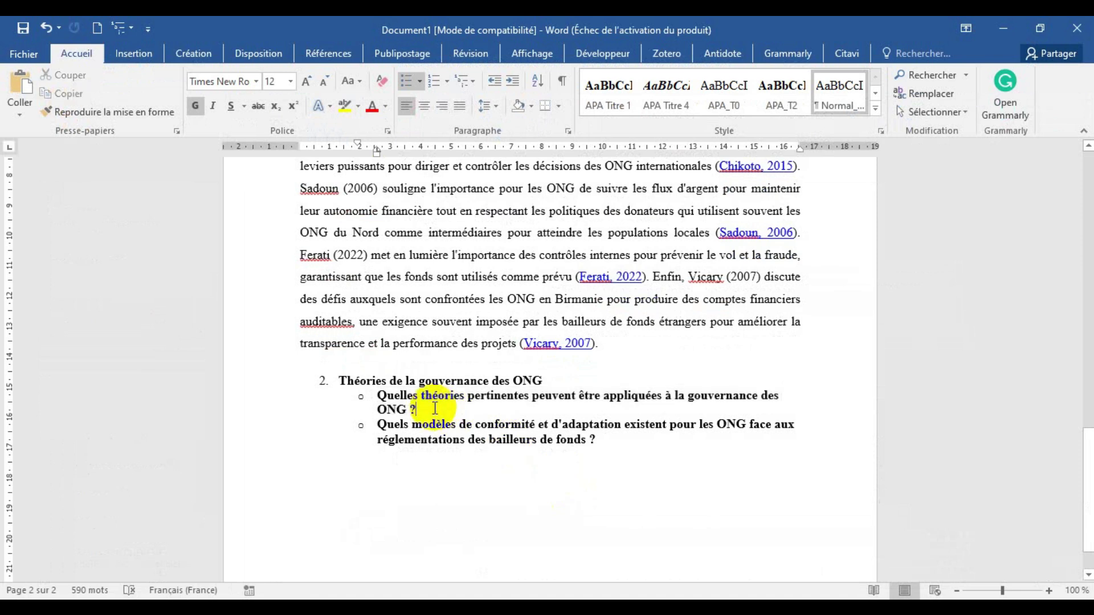
key("Return")
key("Return")
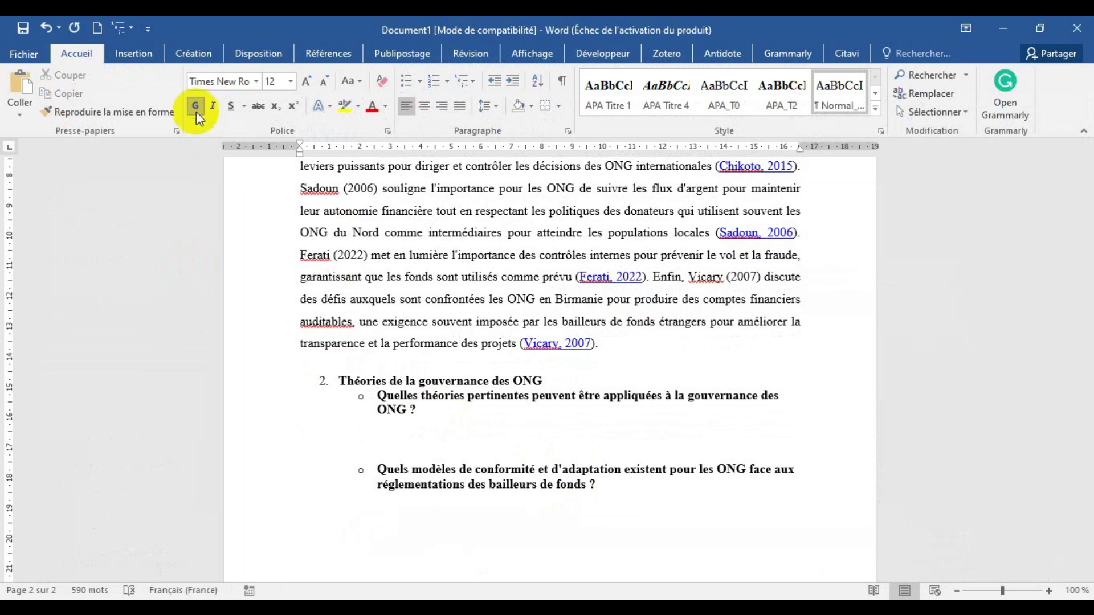
left_click(15, 82)
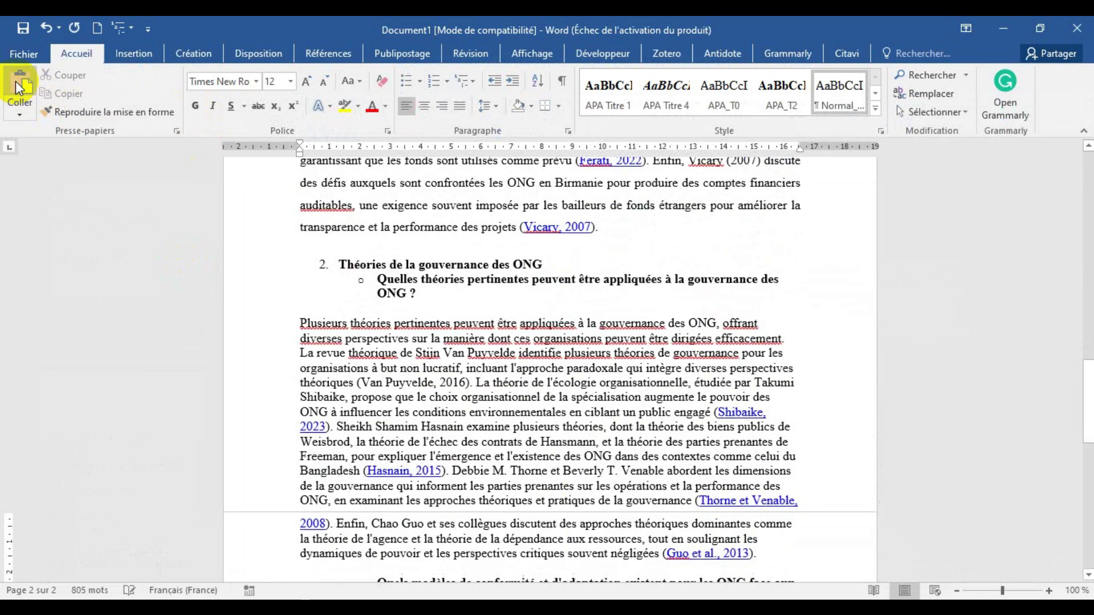
Justify the pasted governance theories paragraph and set its line spacing to 1.5
left_click(298, 319, "shift")
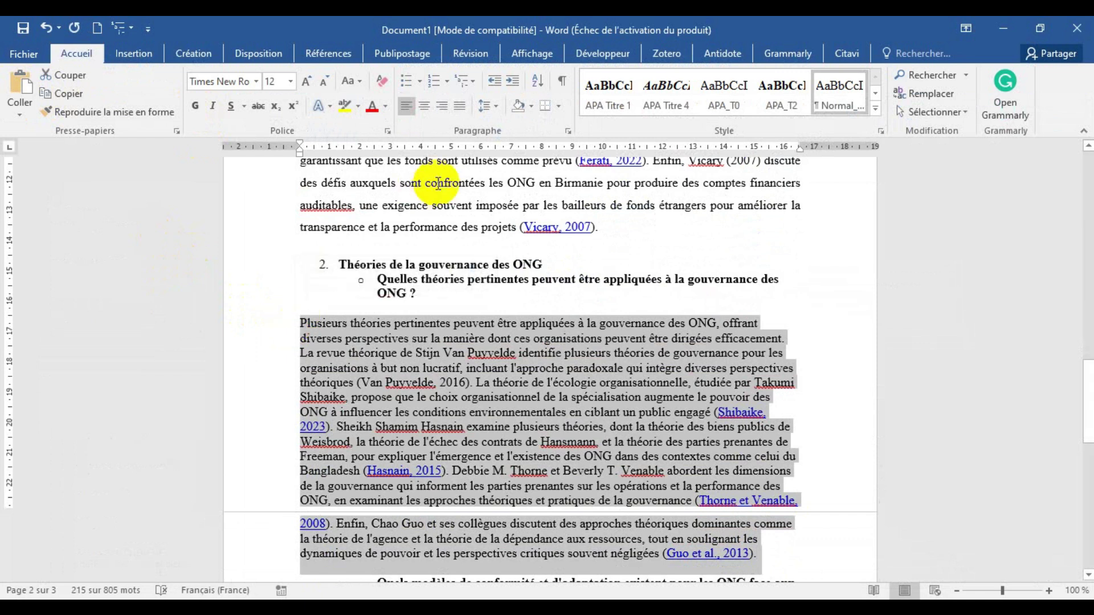
left_click(460, 107)
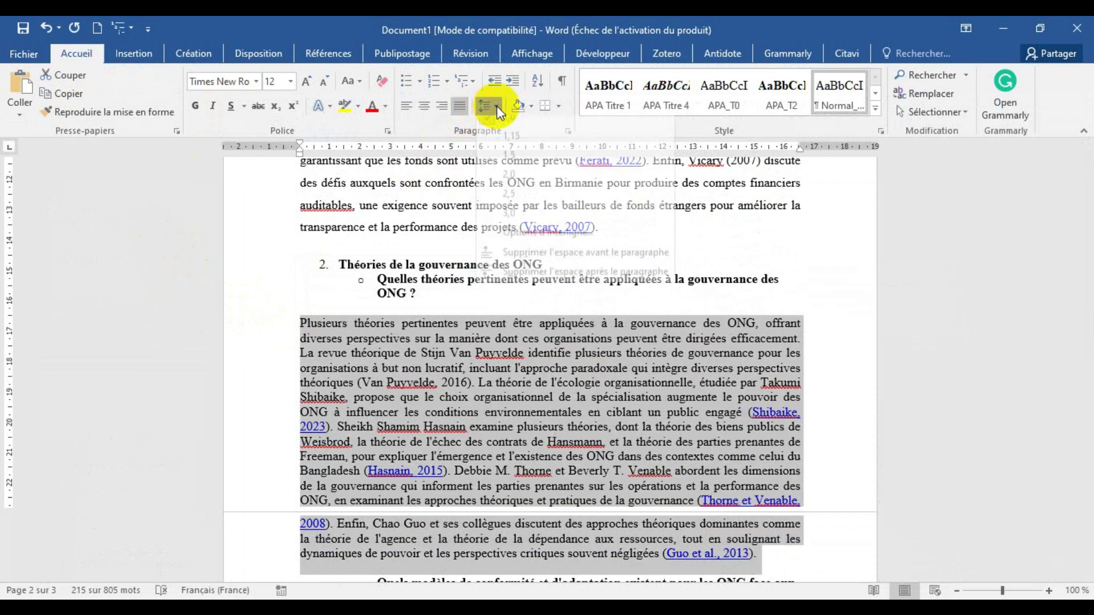
left_click(490, 107)
left_click(501, 167)
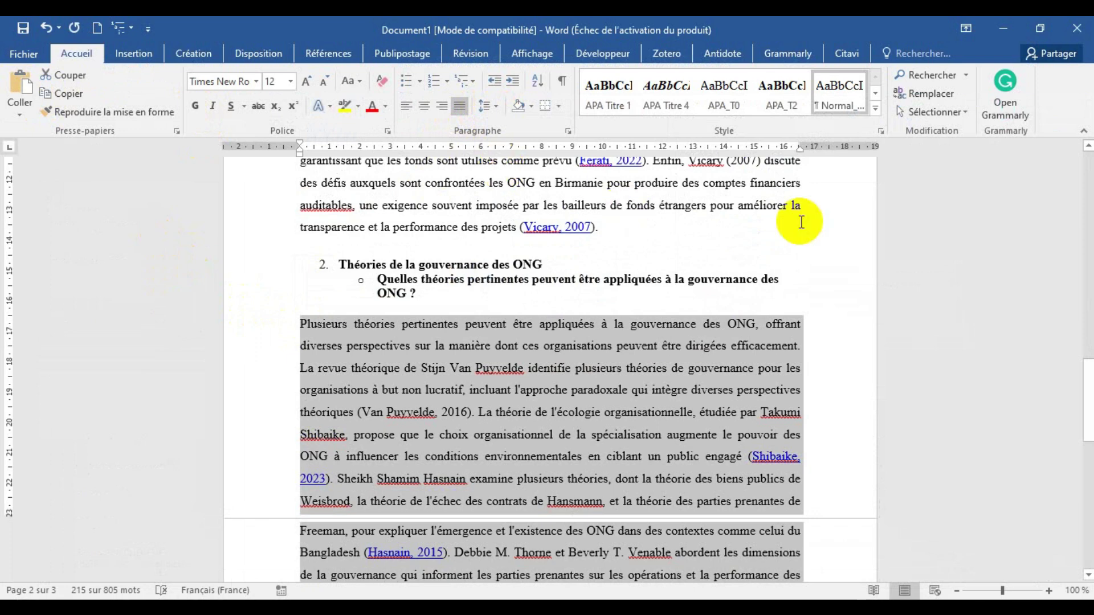
Review the answers in the Word document, and check the prompt behind the research questions in the ChatGPT conversation "Gestion financière des ONG"
mouse_move(1087, 385)
left_mouse_down()
mouse_move(1087, 198)
mouse_move(1087, 430)
mouse_move(1088, 364)
left_mouse_up()
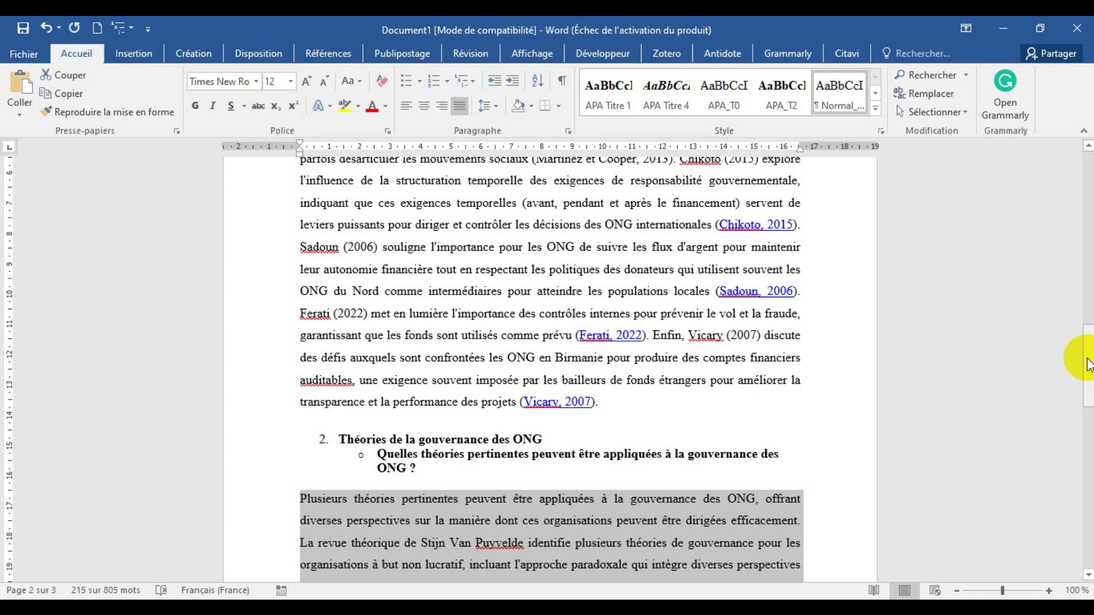
left_click_drag(1087, 364, 1086, 491)
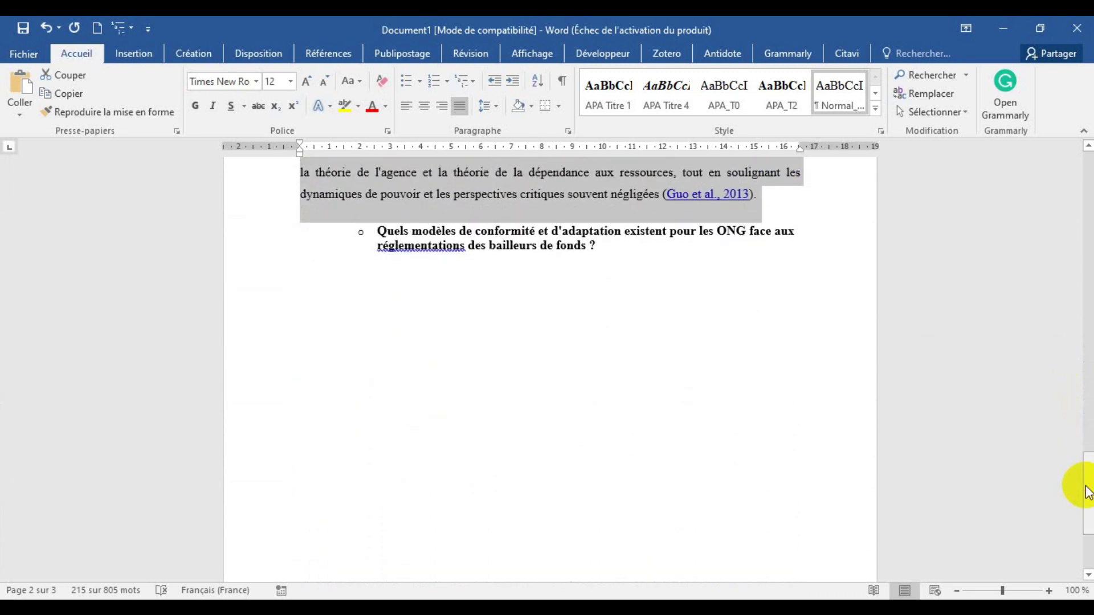
left_click(1005, 29)
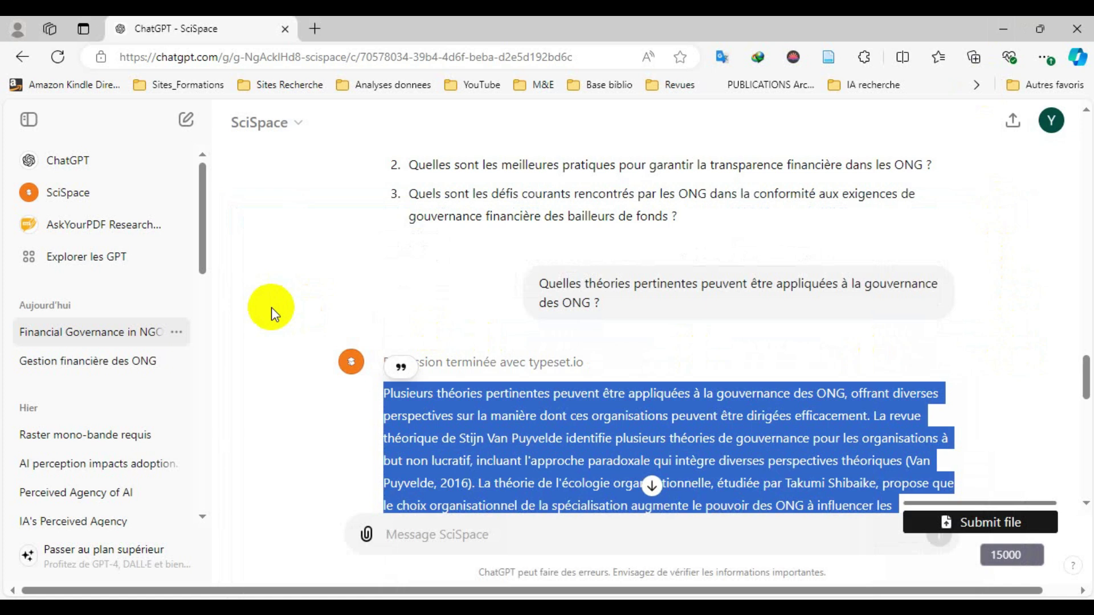
left_click(87, 363)
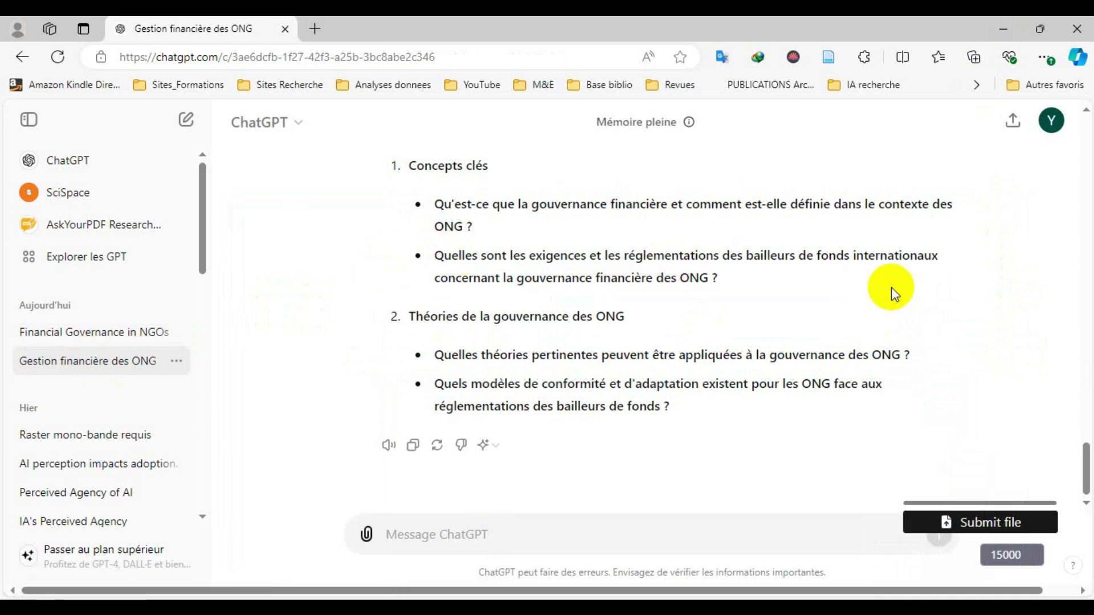
left_click_drag(1084, 459, 1084, 427)
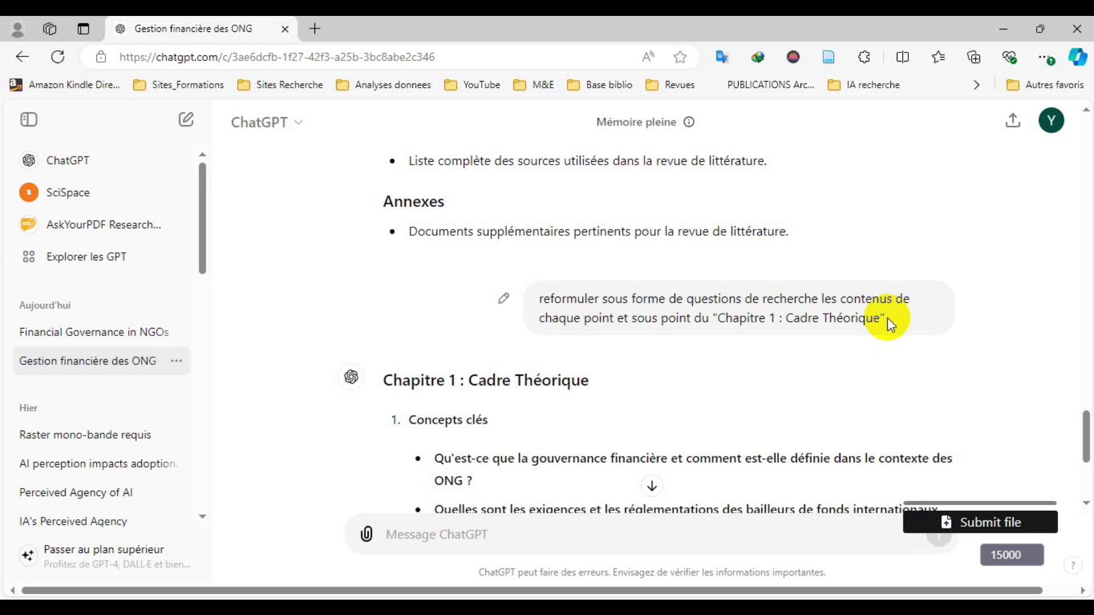
Reopen the SciSpace conversation "Financial Governance in NGOs" and view the 2023 source cited for organisational ecology theory in a new tab
left_click(82, 197)
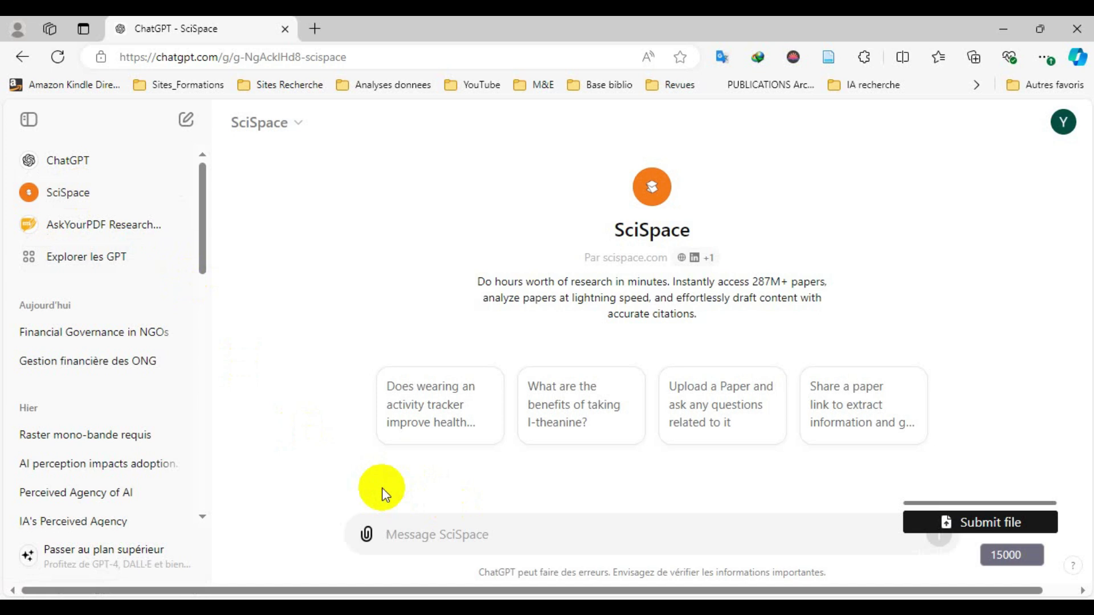
left_click(106, 338)
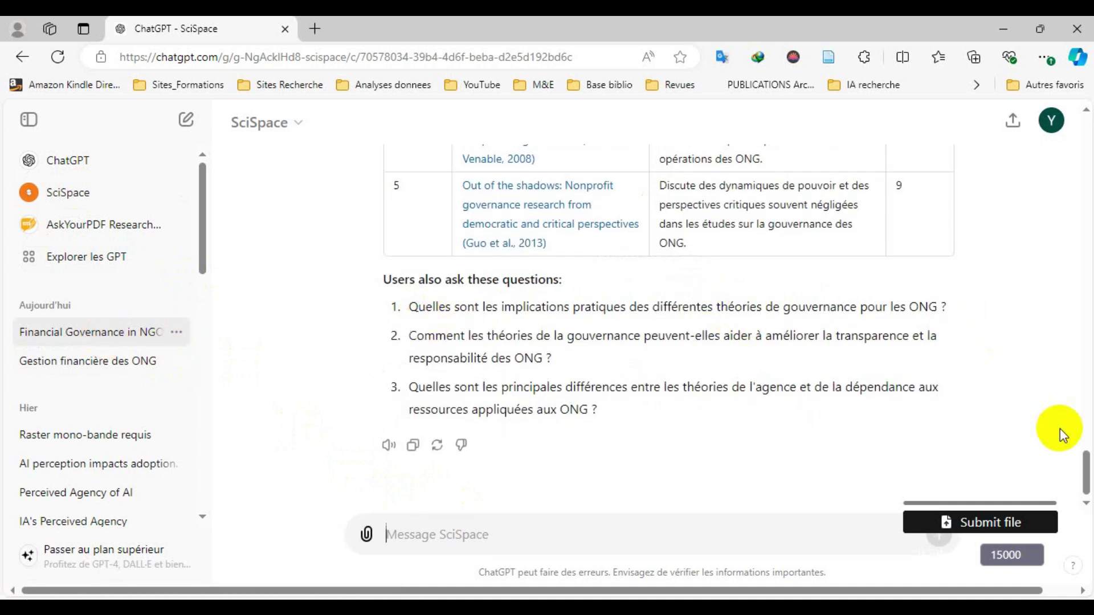
left_click_drag(1086, 467, 1077, 400)
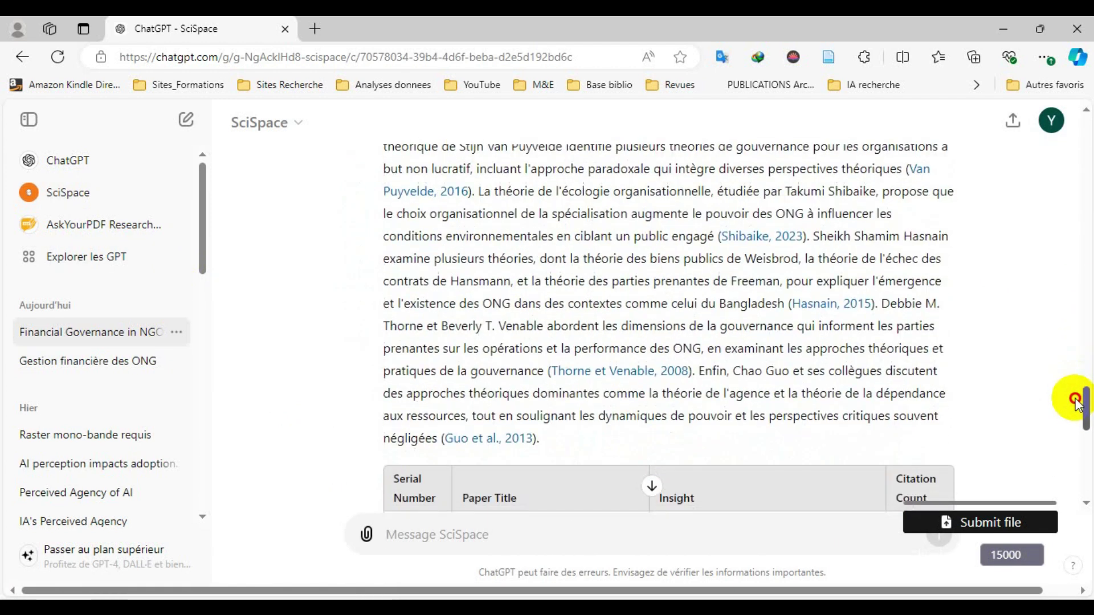
middle_click(748, 245)
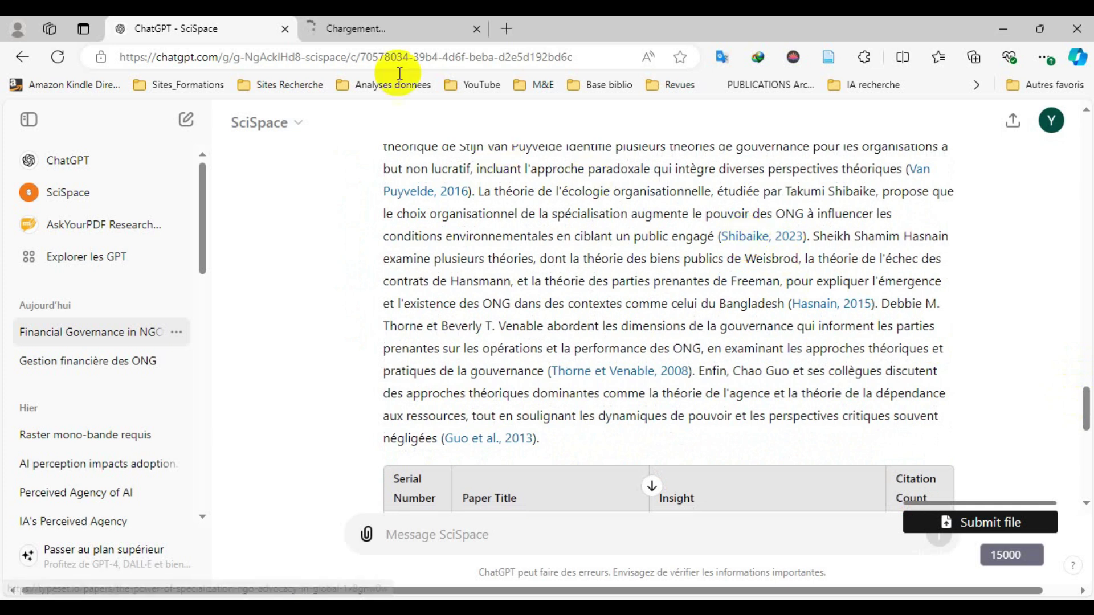
left_click(371, 32)
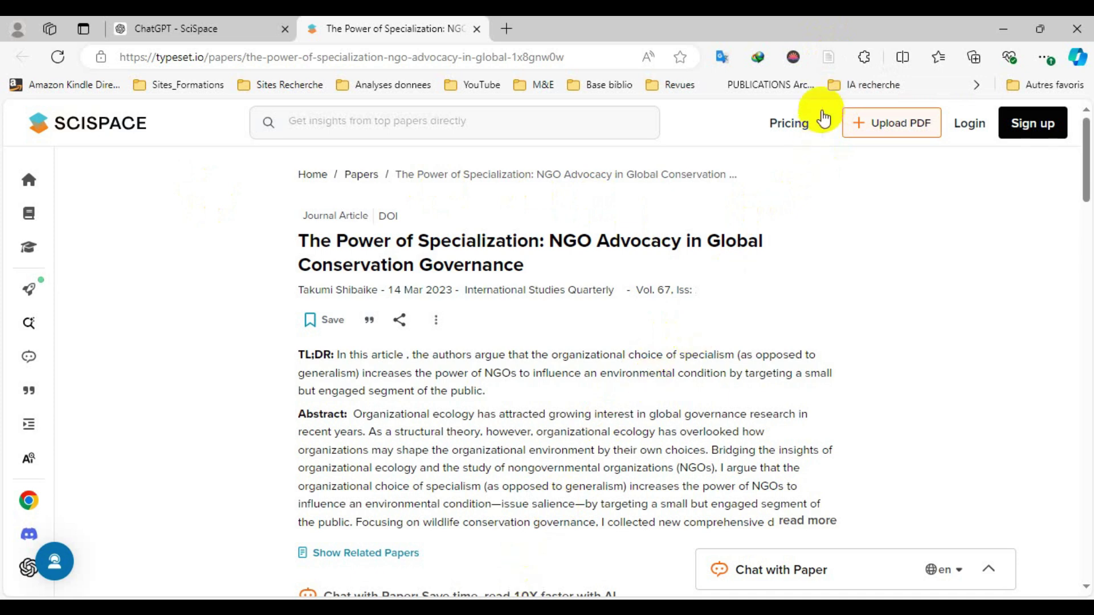
Try to save the paper "The Power of Specialization" to Zotero with the browser connector, and cancel the connection dialog
left_click(827, 58)
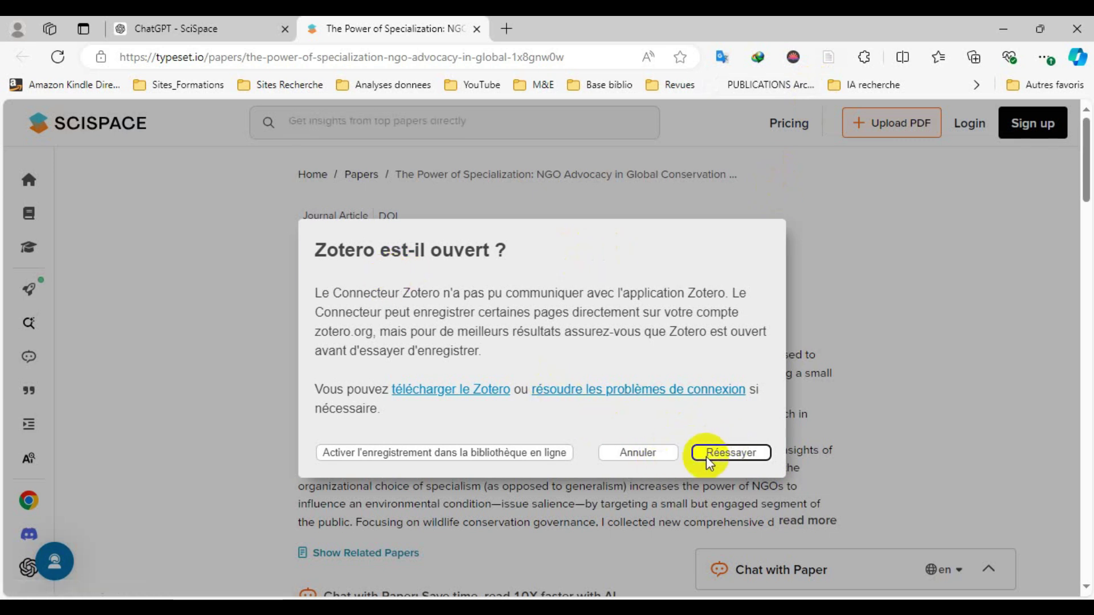
left_click(661, 454)
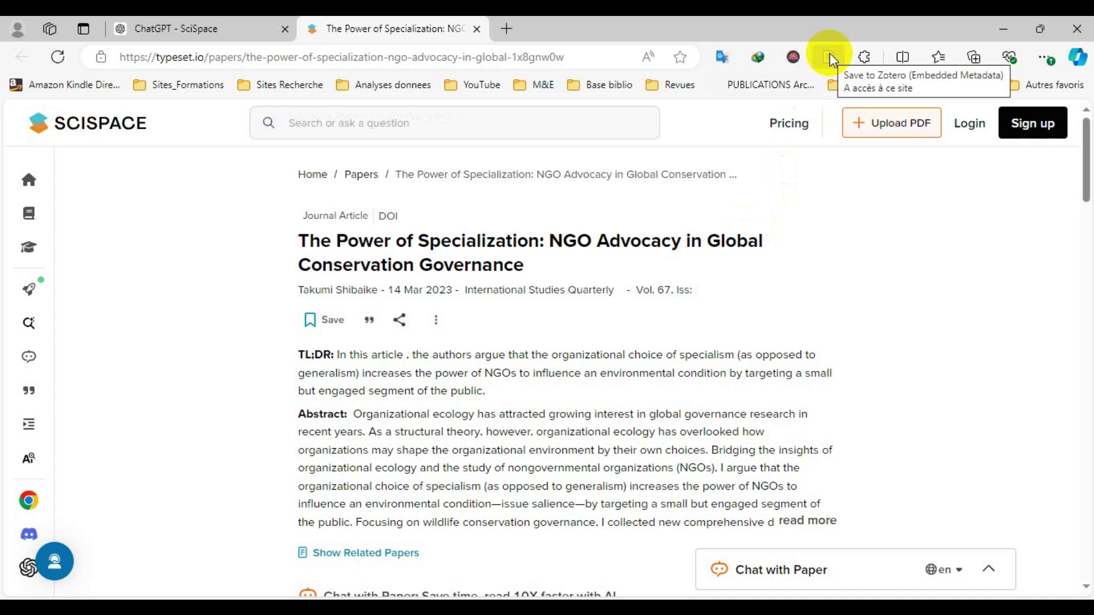
Return to the ChatGPT conversation "Gestion financière des ONG" containing the research questions for chapter 1
left_click(185, 27)
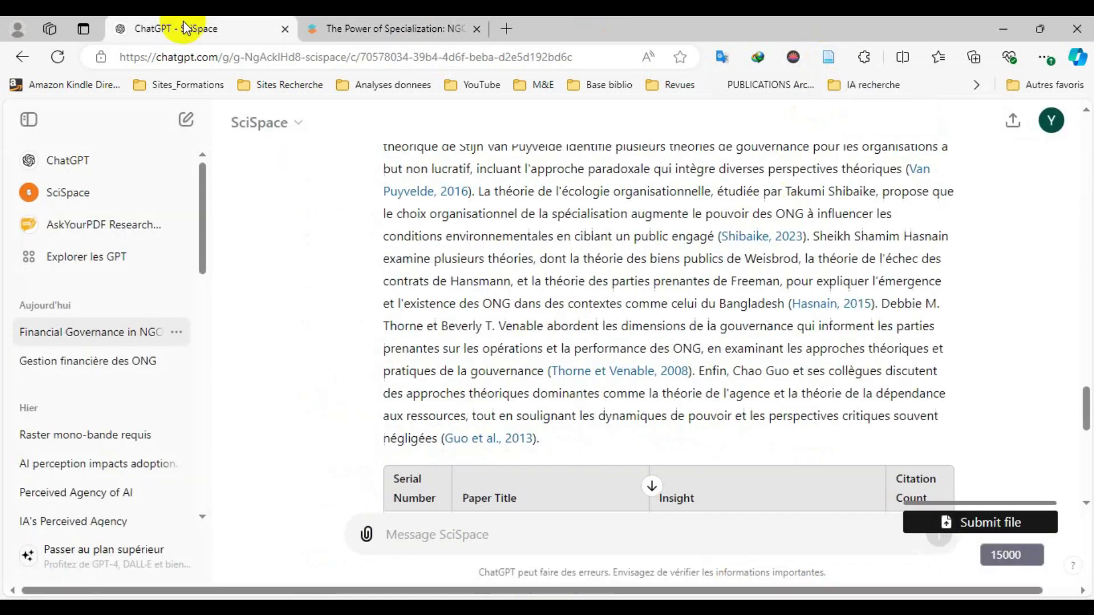
left_click(108, 365)
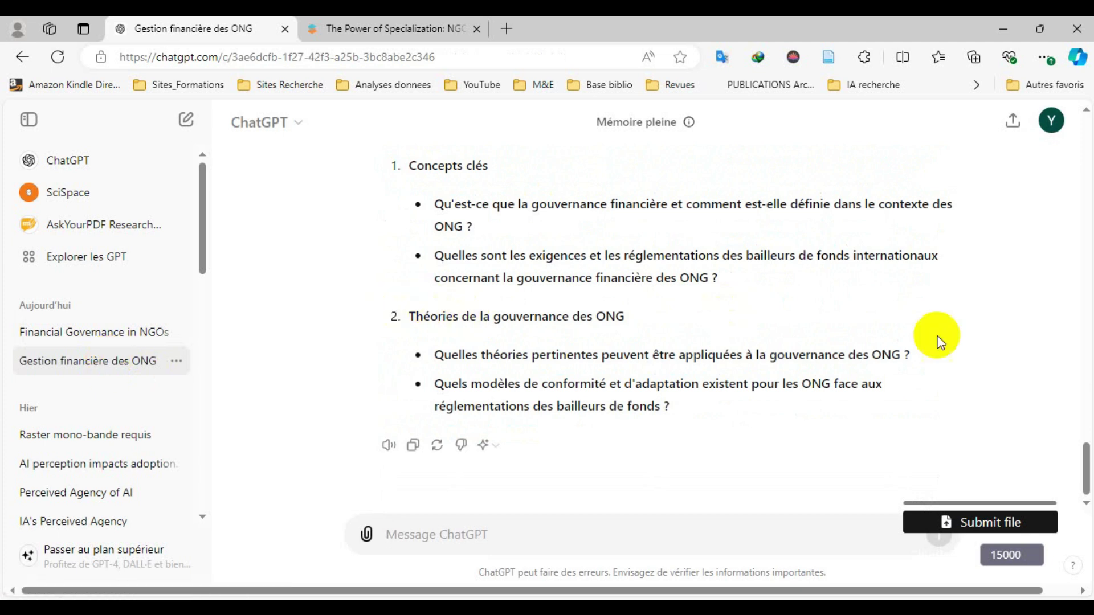
Review the "Gestion financière des ONG" conversation from the initial literature review prompt through the generated plan to the chapter 1 research questions
left_click(1086, 454)
left_click_drag(1084, 454, 1084, 127)
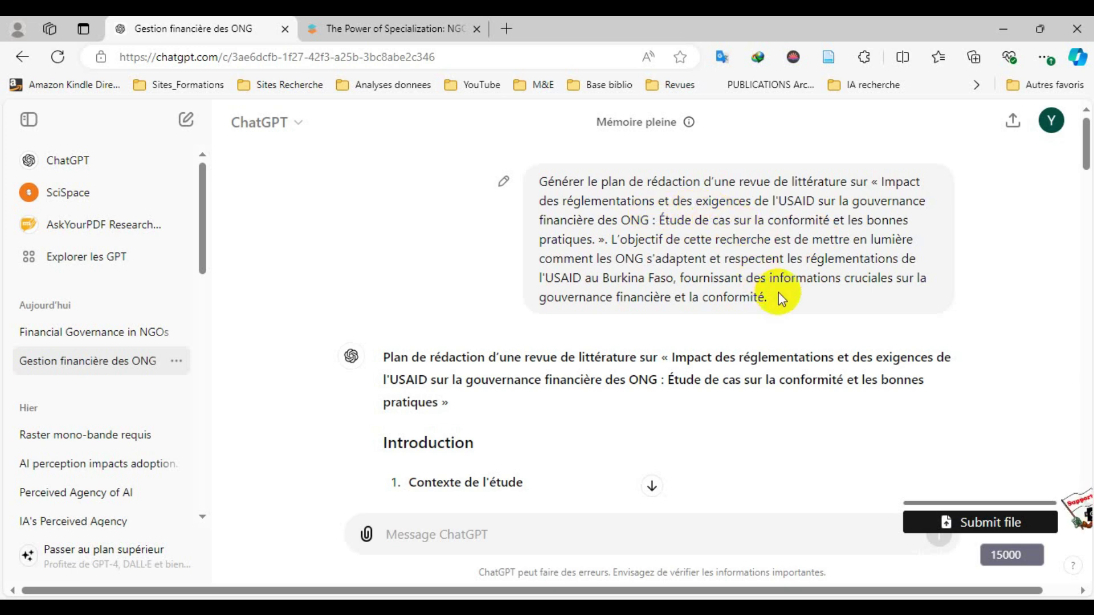
left_click_drag(1082, 155, 1086, 190)
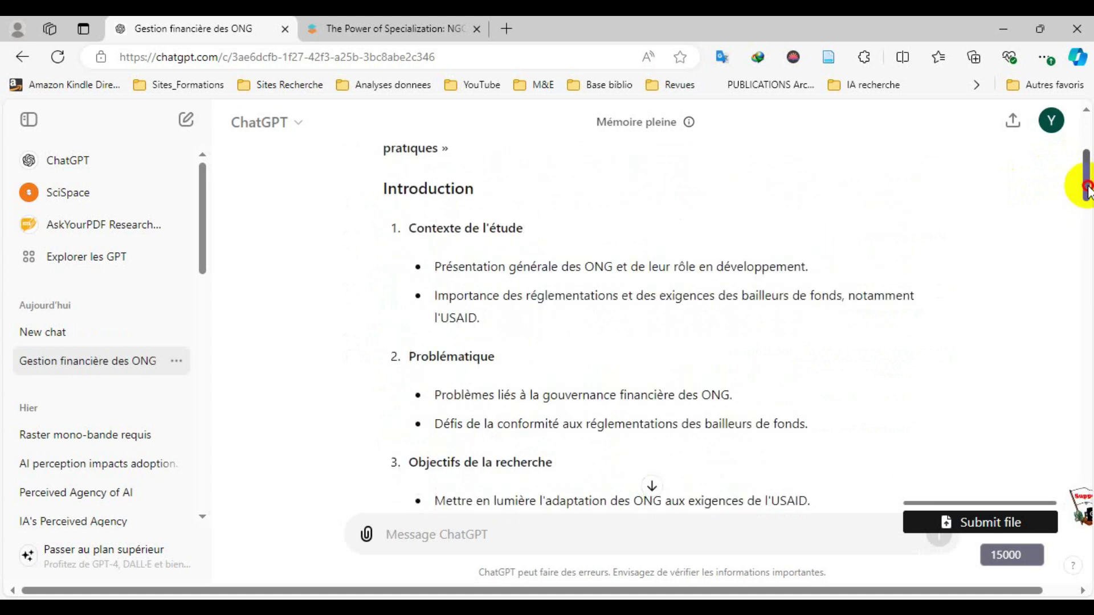
left_click_drag(1086, 191, 1086, 216)
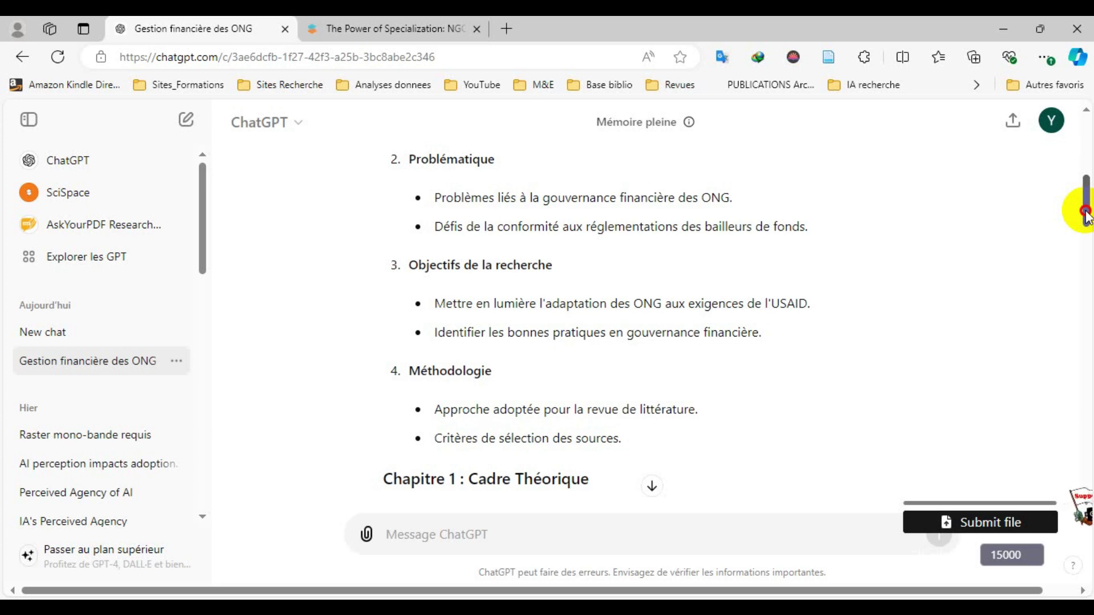
left_click_drag(1086, 215, 1087, 255)
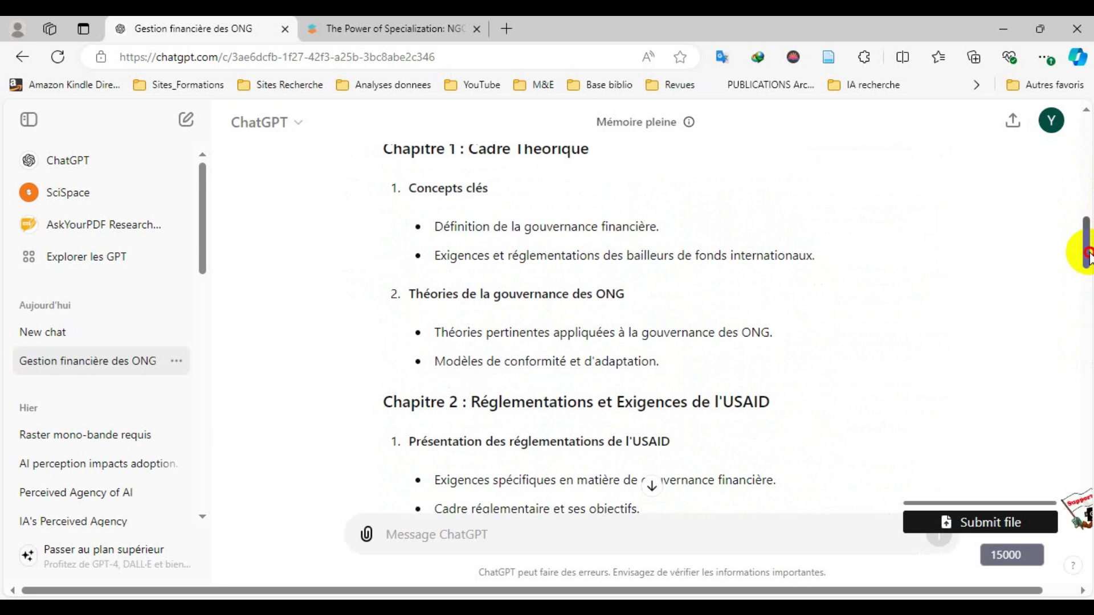
left_click_drag(1087, 255, 1079, 447)
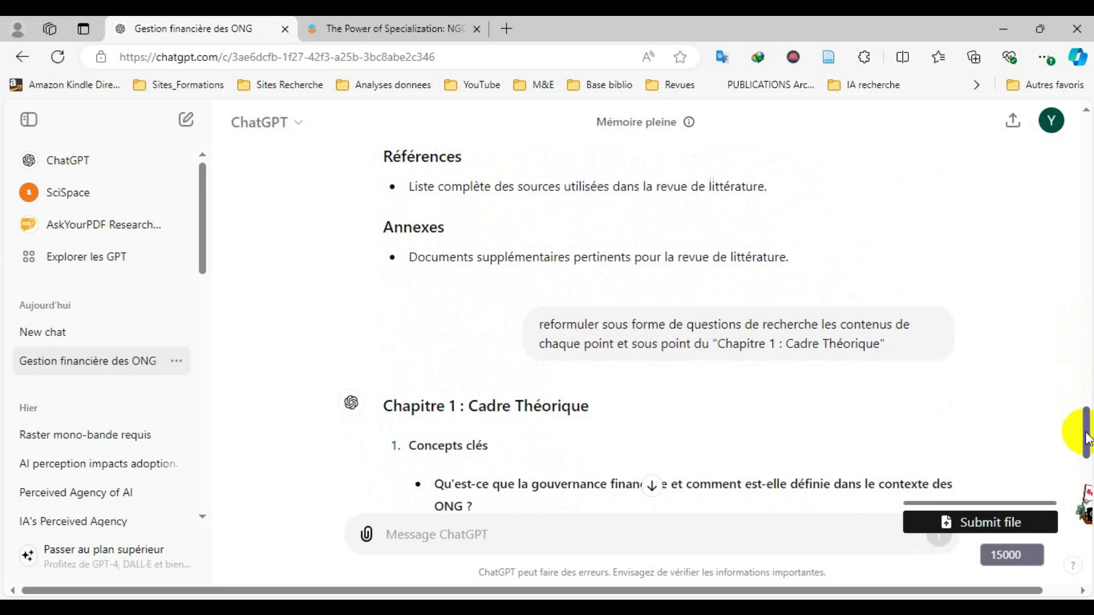
left_click(1086, 415)
left_click_drag(1085, 415, 1079, 444)
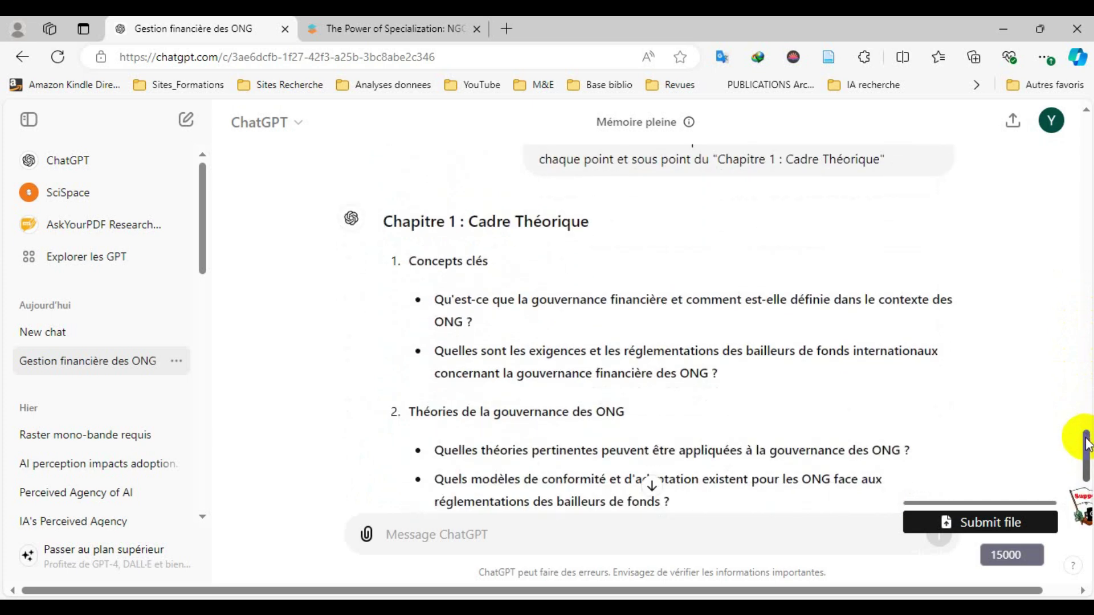